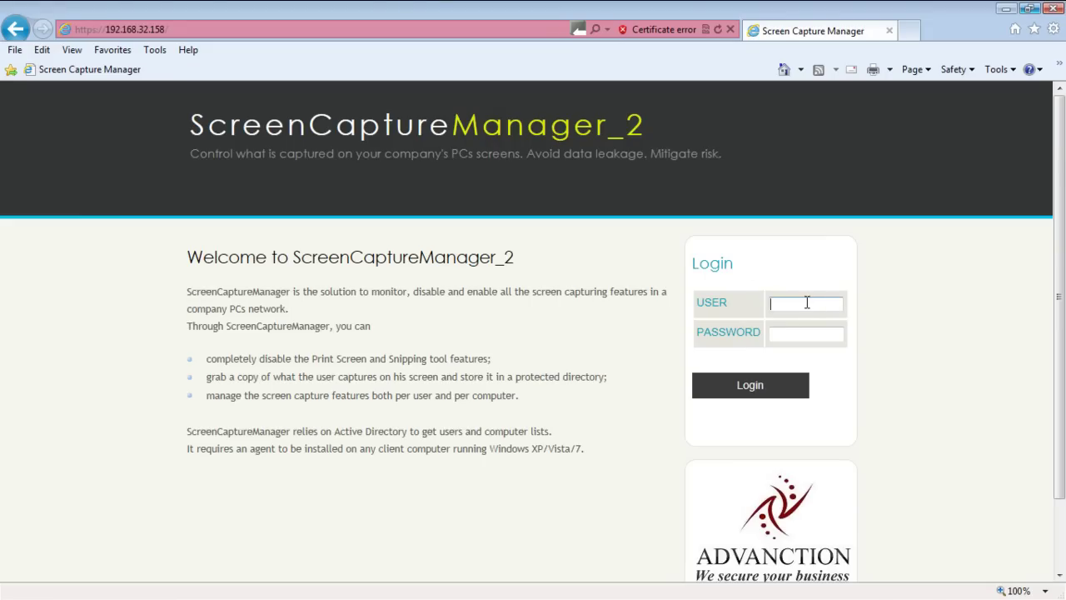
Step: Log in to the ScreenCaptureManager console with the admin username and password
key(Tab)
click(751, 391)
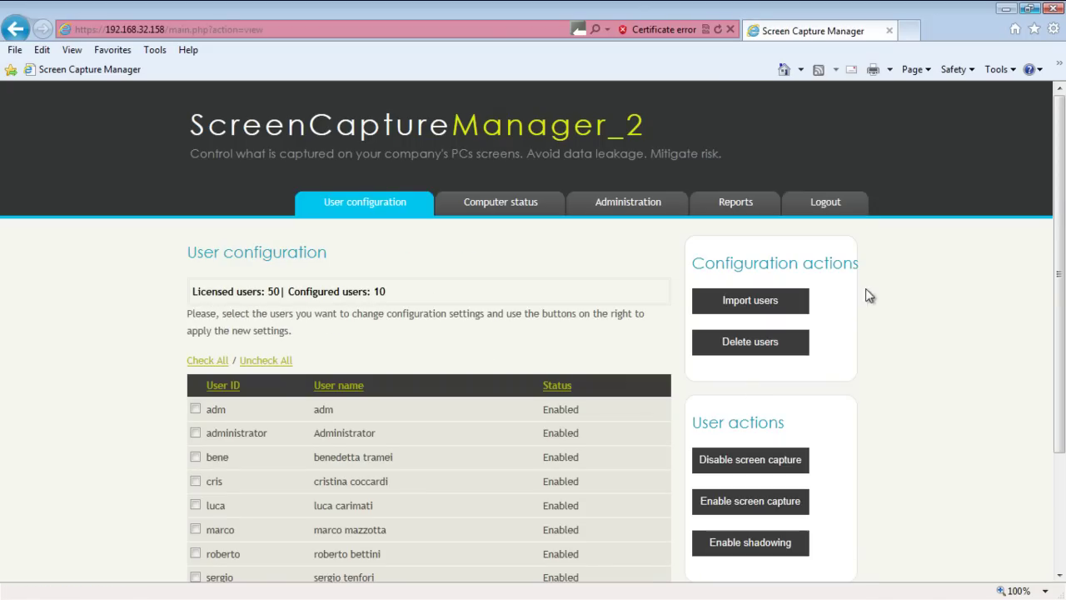
Step: Scroll through User configuration to confirm all ten users are Enabled
mouse_move(1058, 184)
mouse_down()
mouse_move(1059, 263)
mouse_move(1062, 181)
mouse_up()
scroll(140, 306, down, 2)
scroll(140, 306, down, 2)
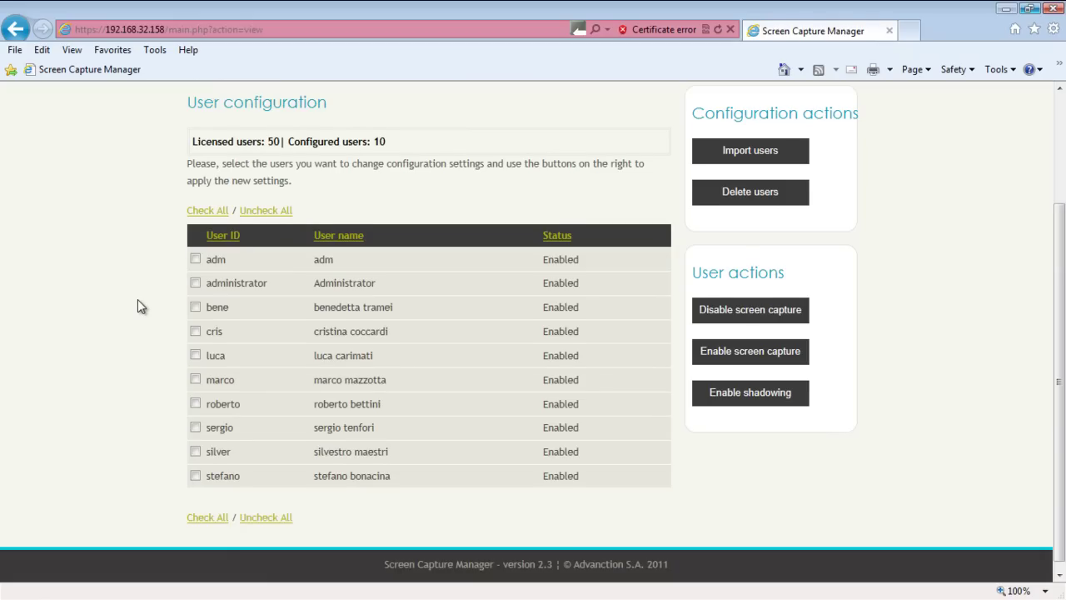
scroll(139, 305, up, 4)
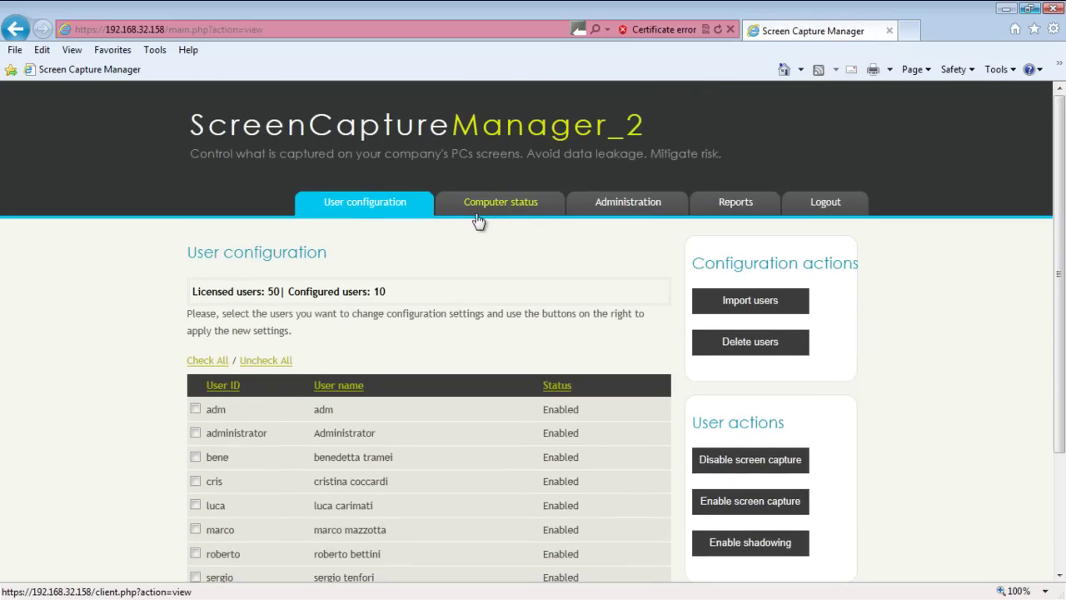
Step: Install the agent on WINXPPRO and refresh until it reads Installed and Updated
click(484, 213)
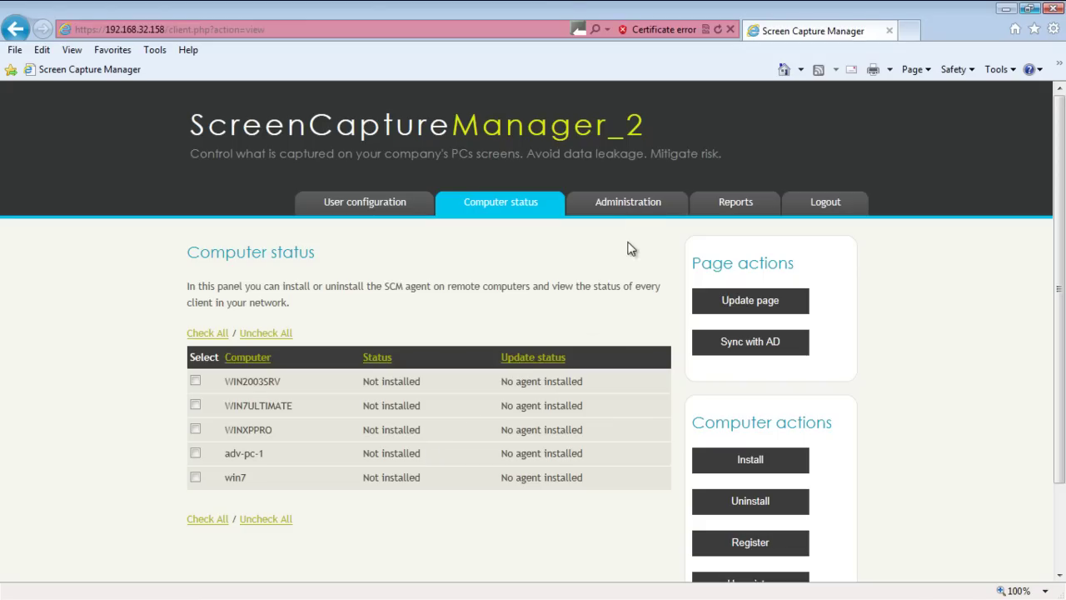
click(628, 206)
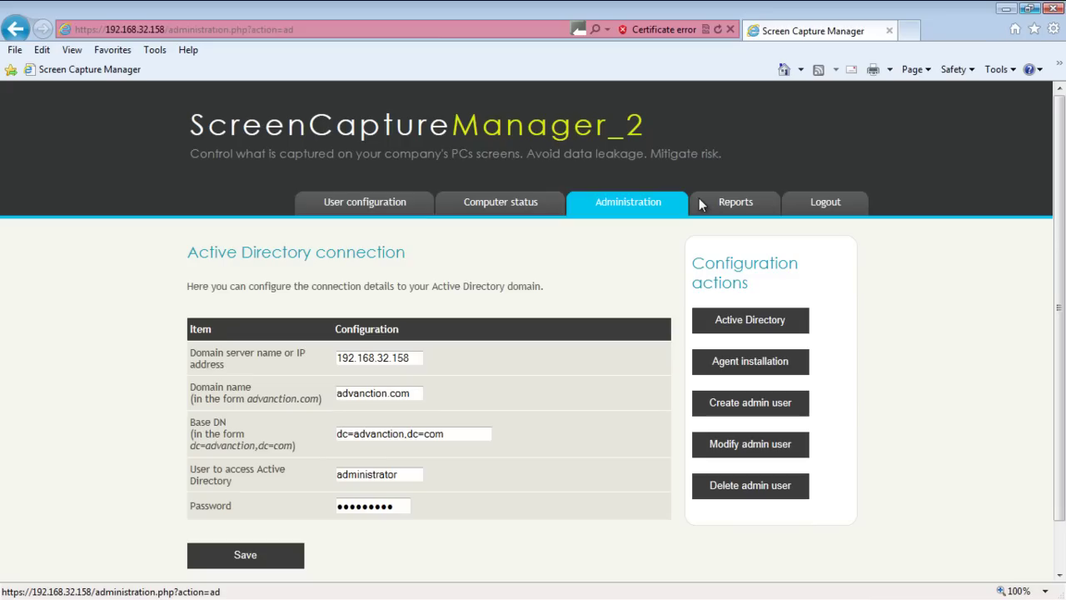
key(alt+Left)
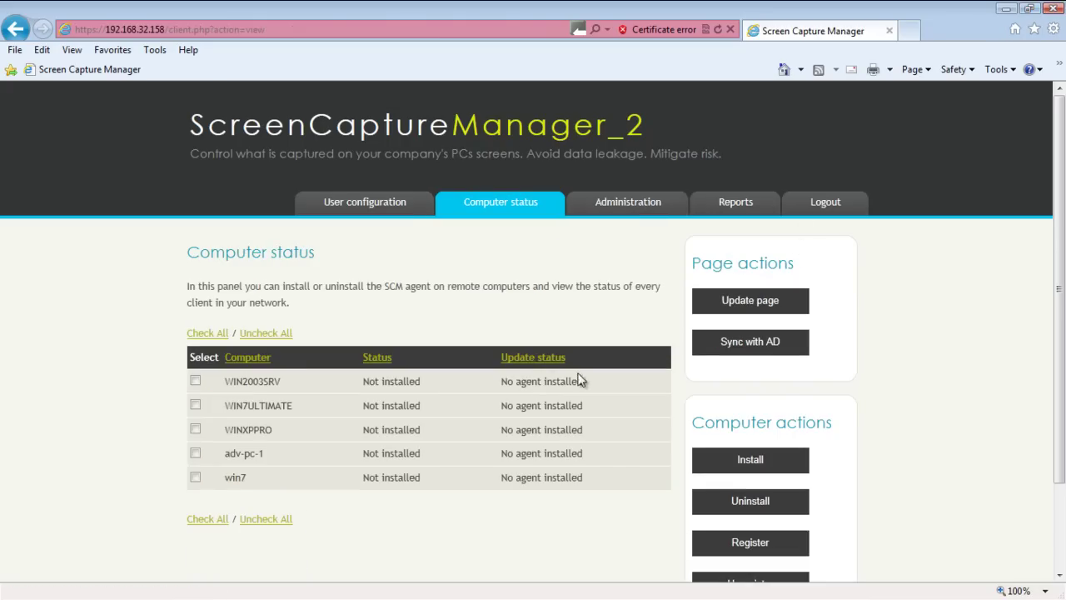
click(195, 428)
click(755, 462)
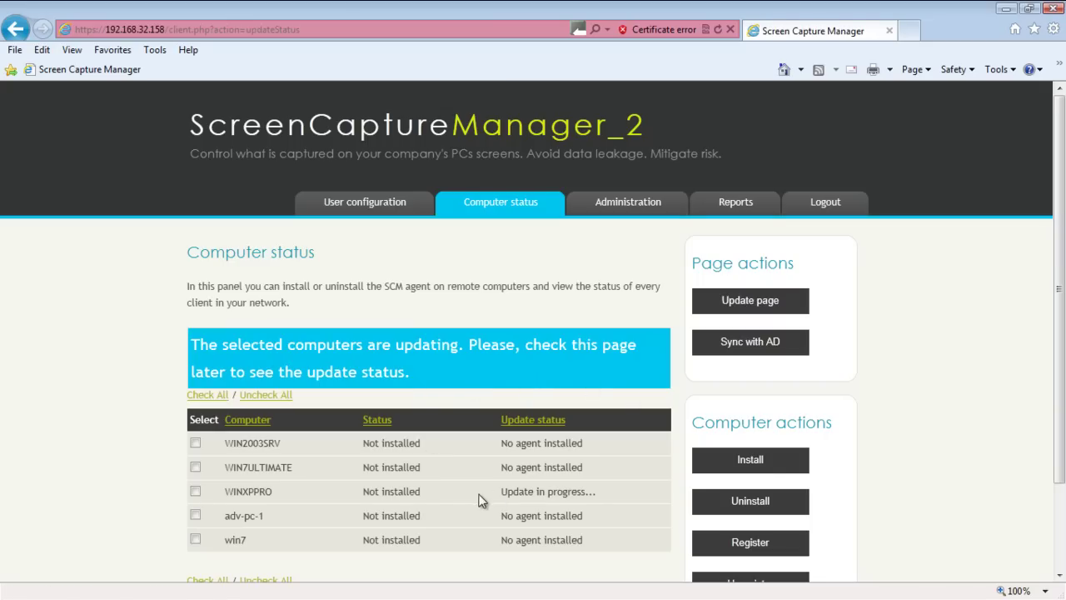
click(758, 303)
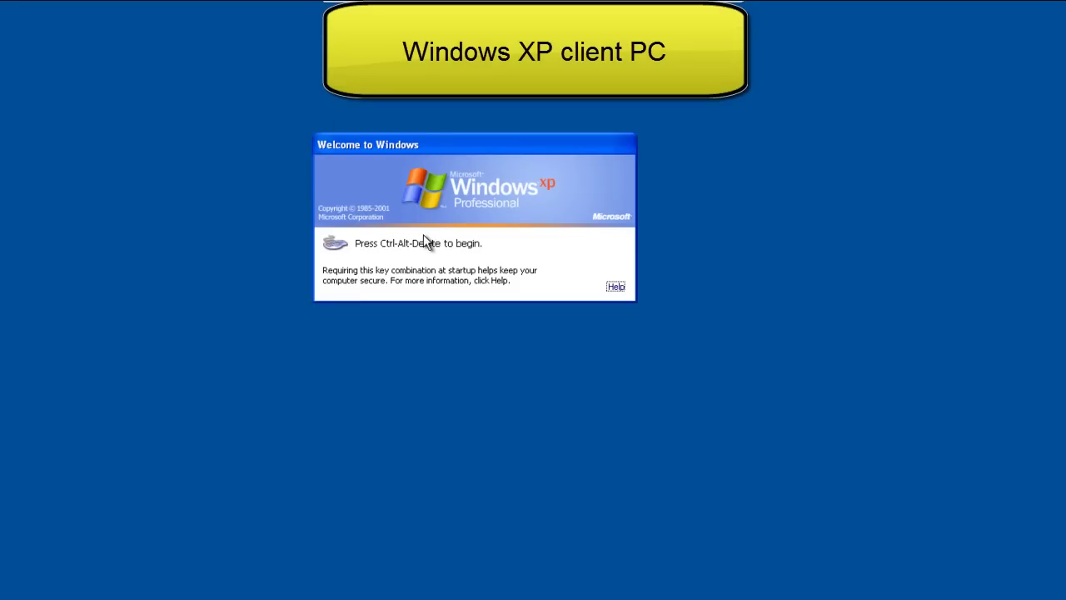
Step: Log on to the Windows XP client with the user's password on the ADVANCTION domain
key(ctrl+alt+Delete)
text(********)
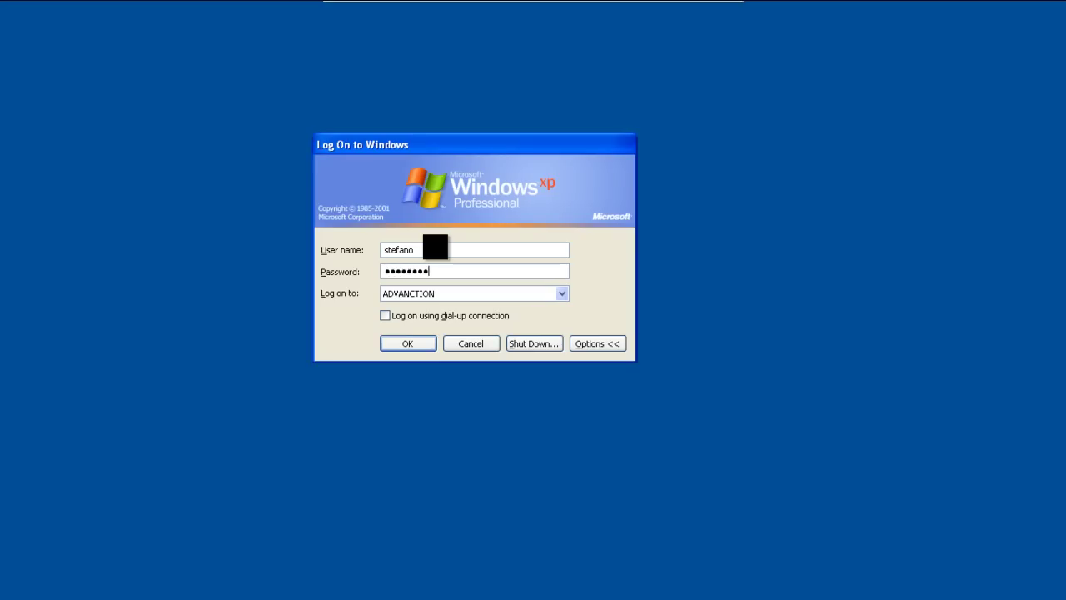
key(Return)
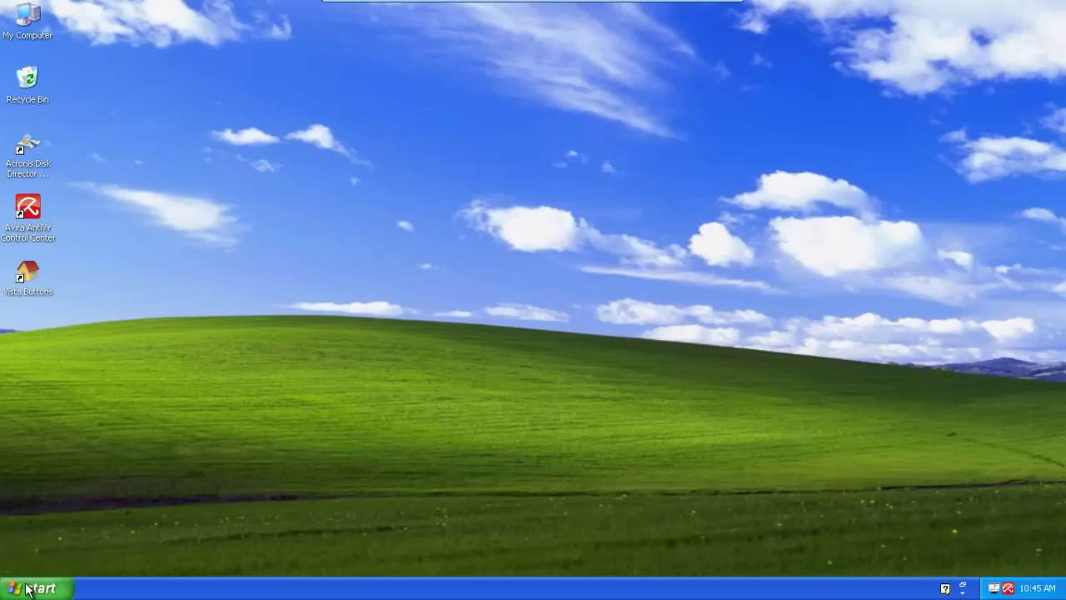
Step: Launch SSMS Express, connect to win2003srv, and open the dbo.CustomerCCData view
click(38, 588)
mouse_move(74, 538)
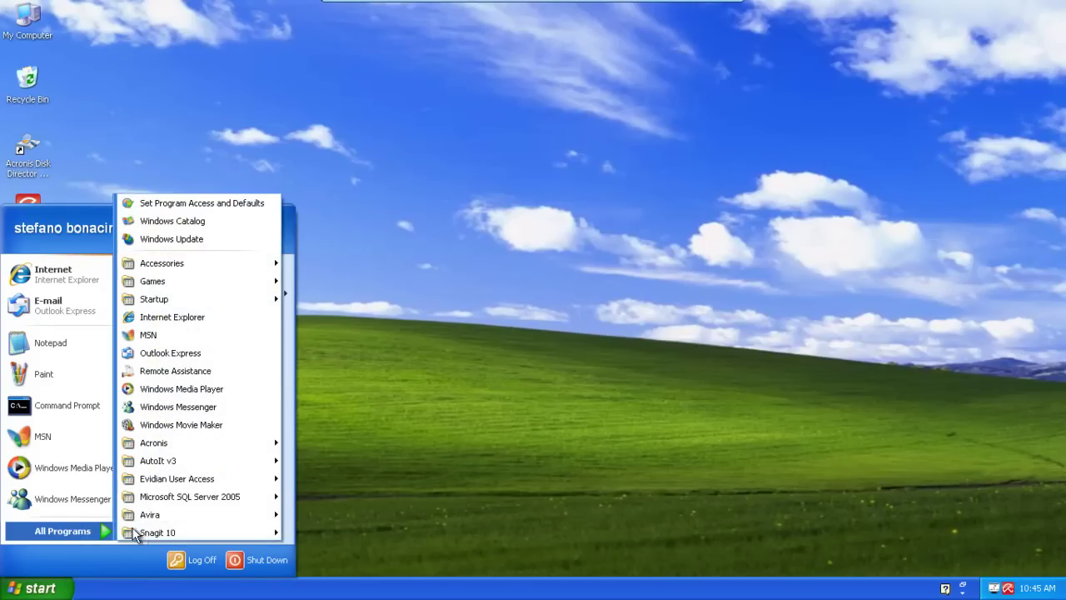
mouse_move(234, 494)
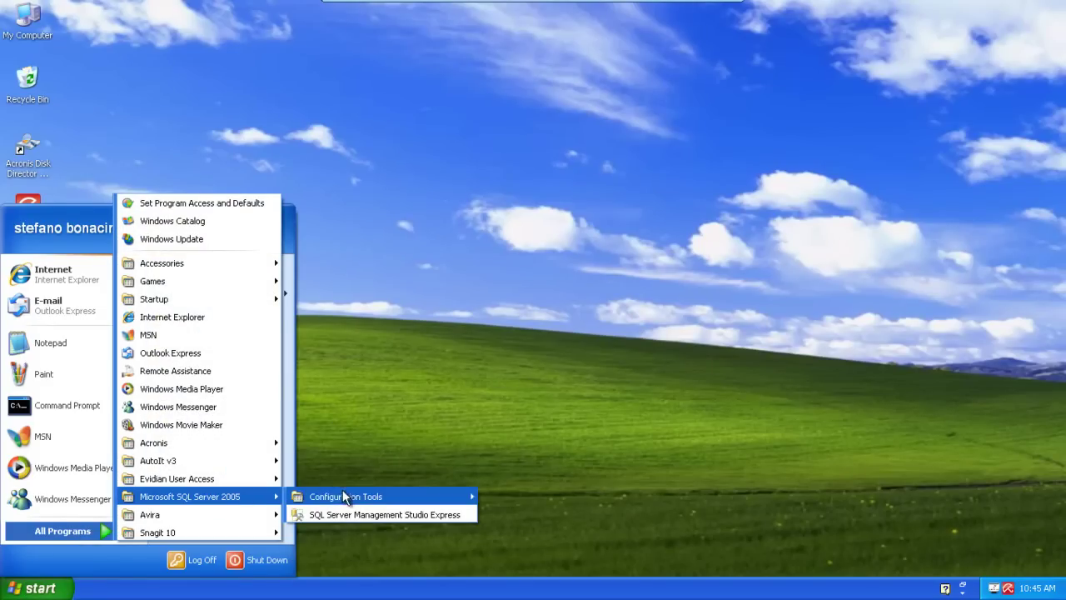
click(349, 513)
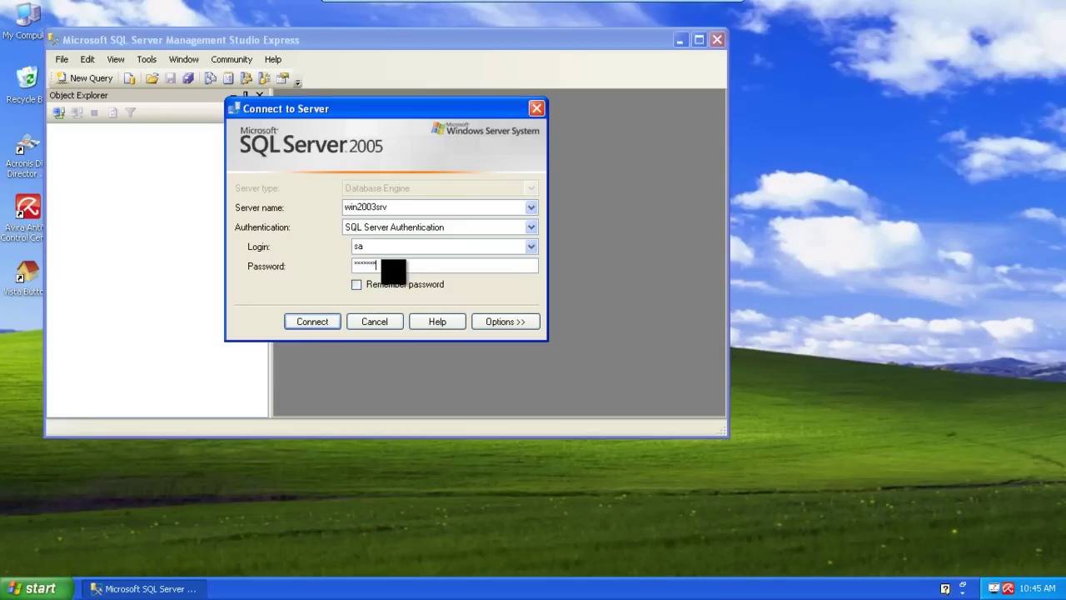
key(Return)
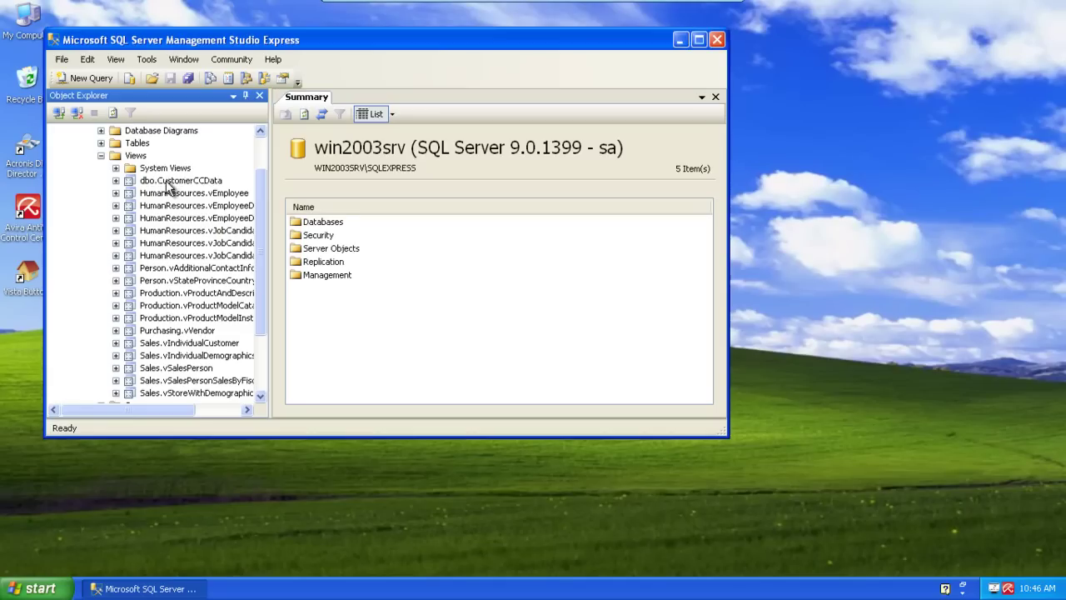
right_click(177, 181)
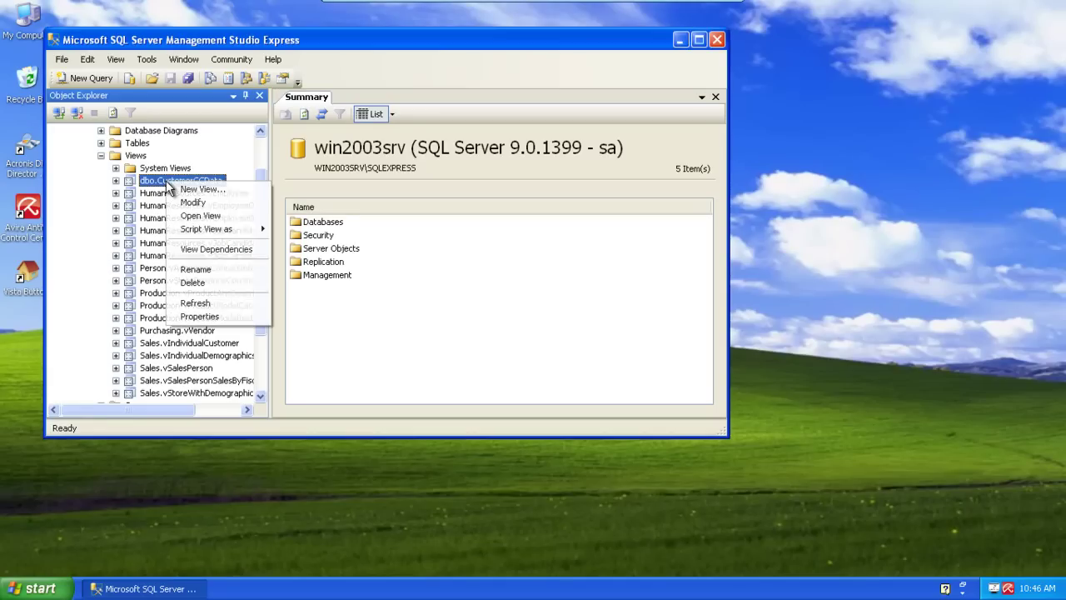
mouse_move(229, 237)
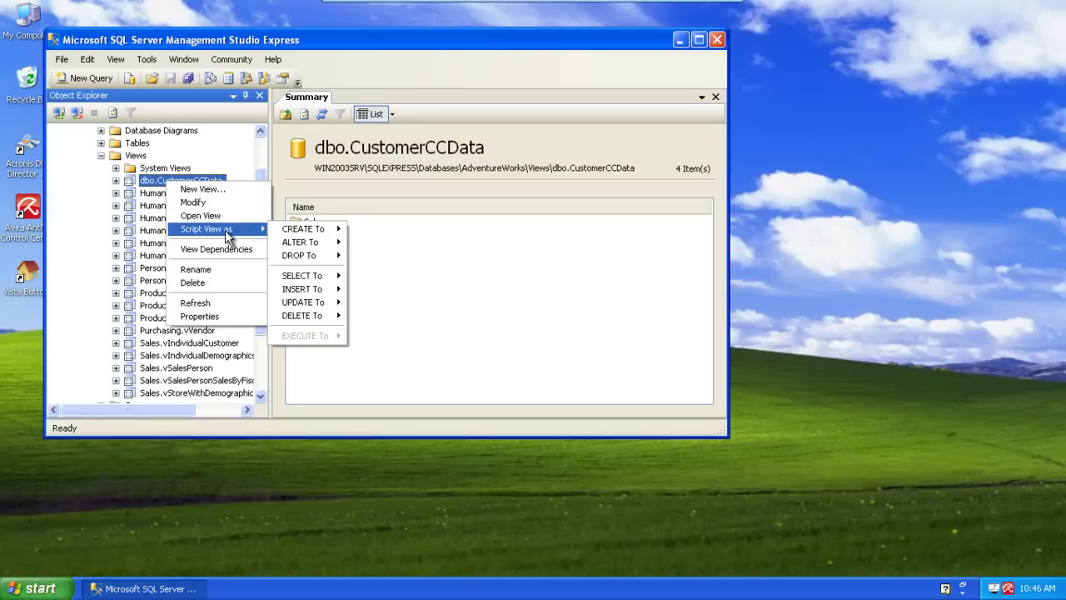
click(212, 216)
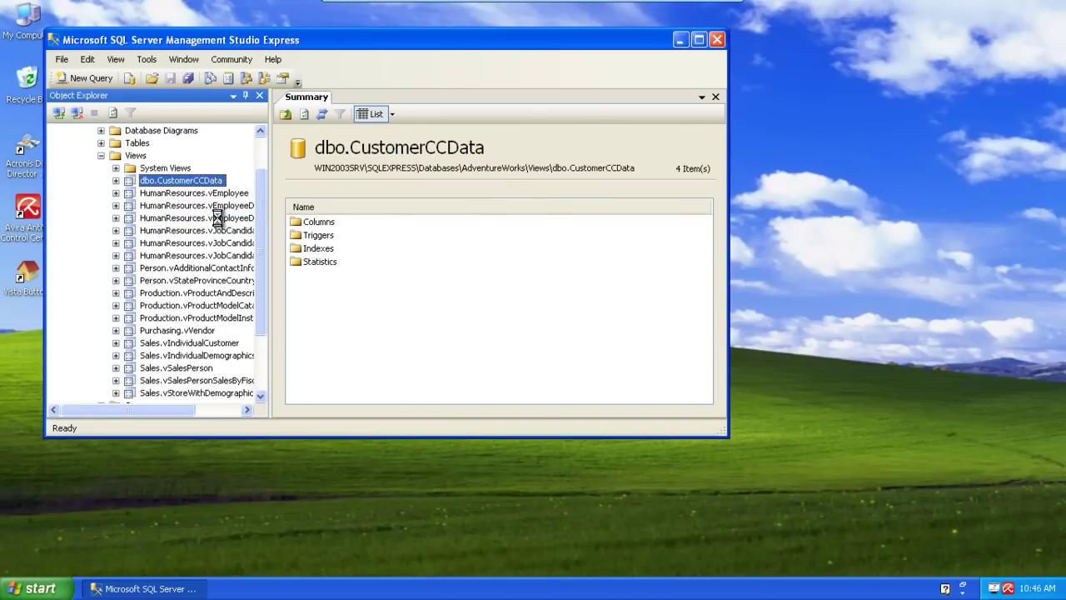
Step: Maximize Management Studio, widen the data grid, then minimize the window
click(699, 39)
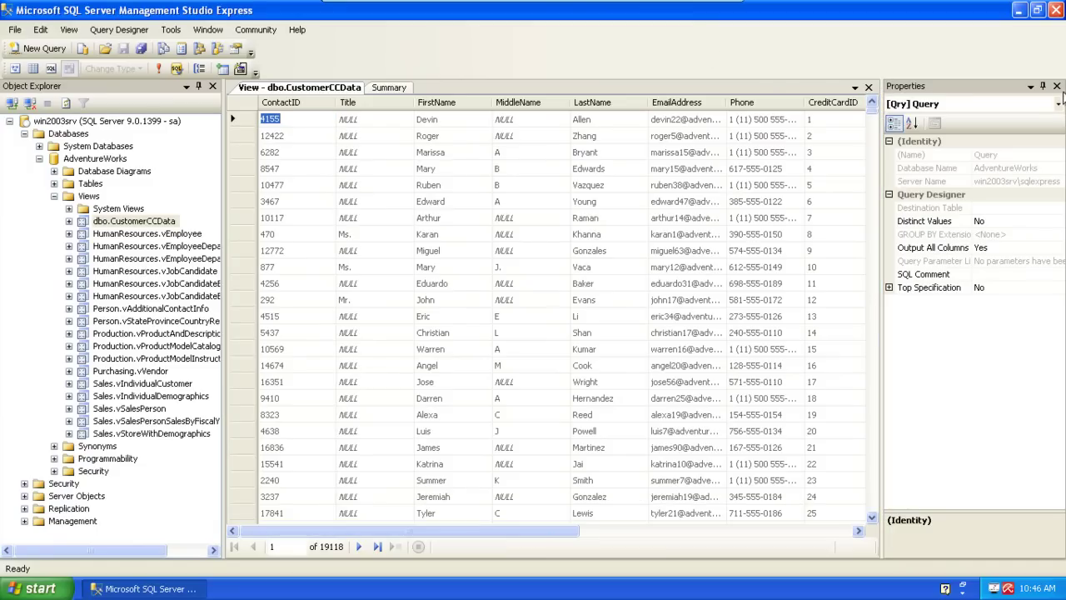
click(1057, 85)
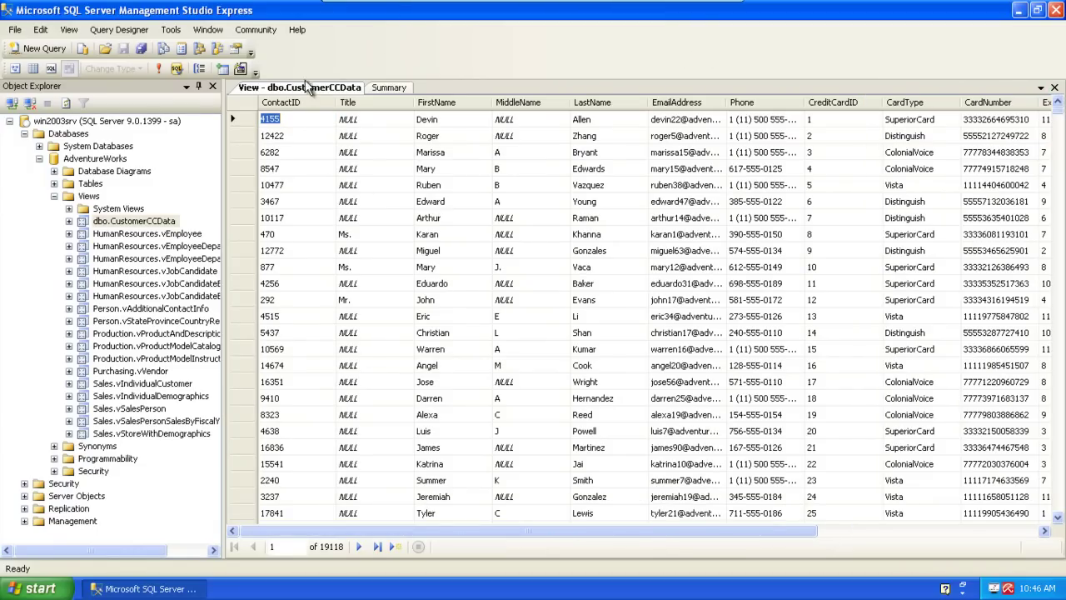
drag(224, 113, 25, 112)
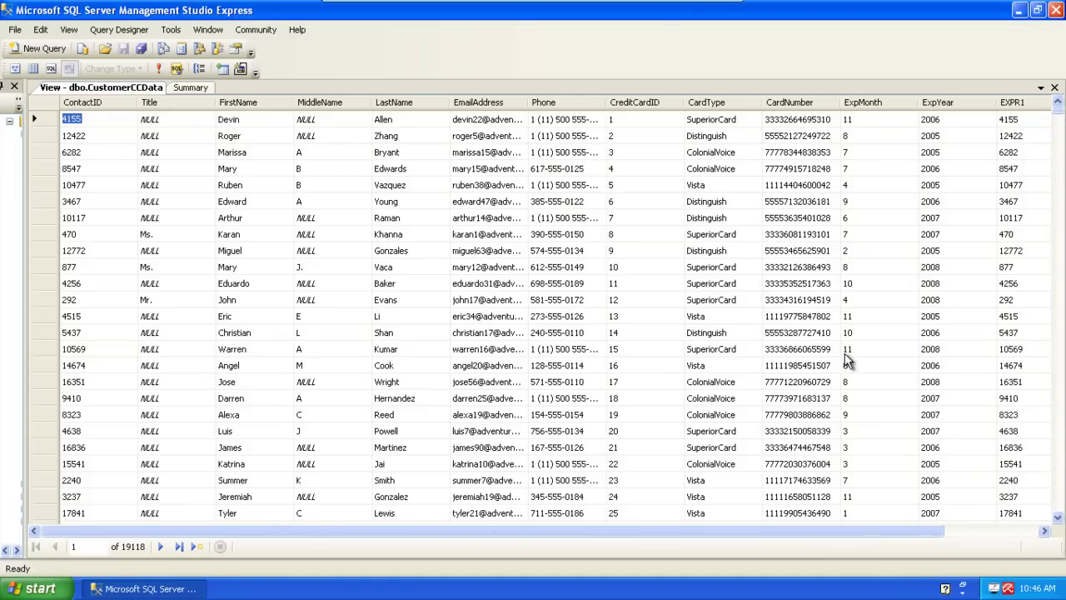
drag(899, 531, 714, 526)
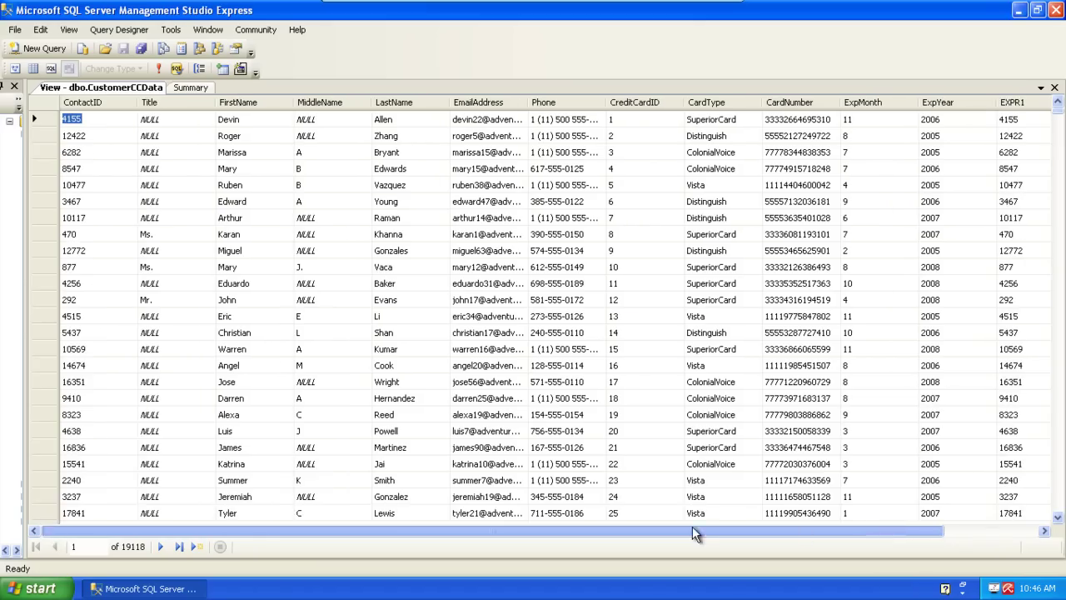
click(1018, 11)
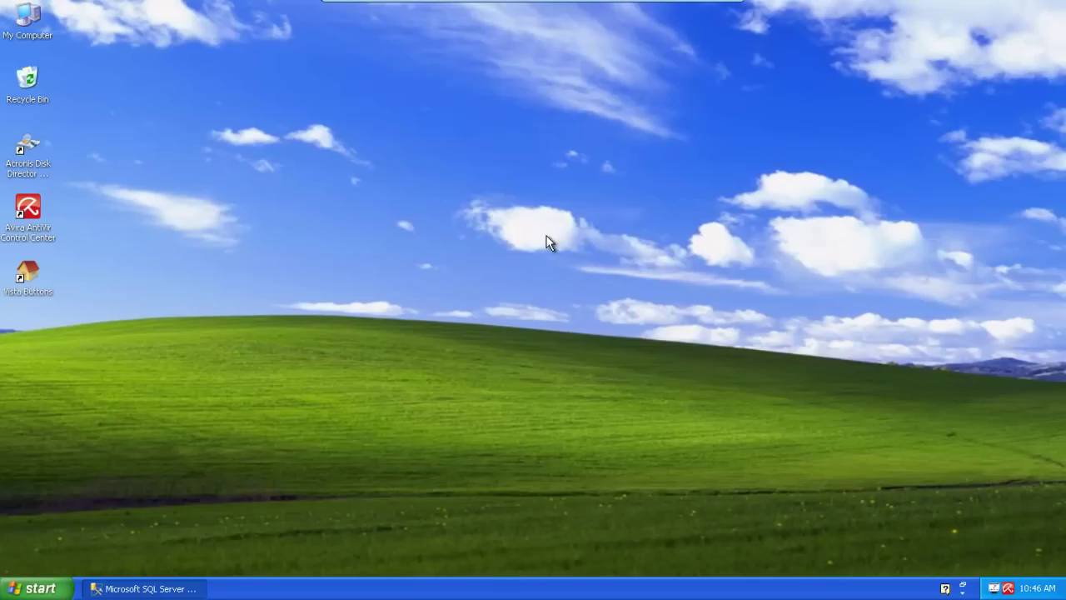
Step: Launch Paint, paste the captured grid screenshot, and maximize the window
click(37, 588)
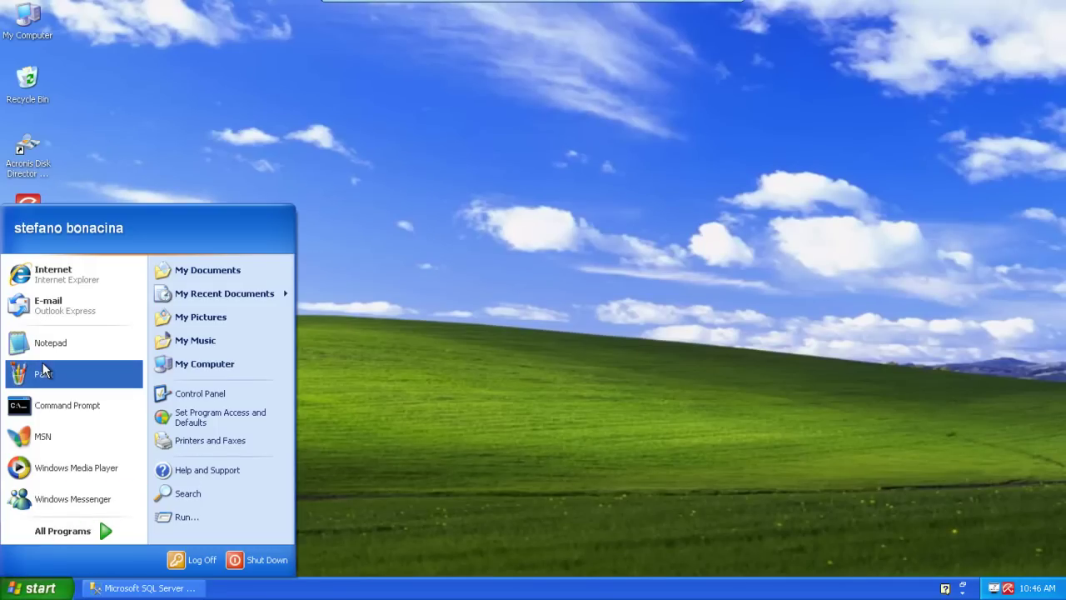
click(44, 370)
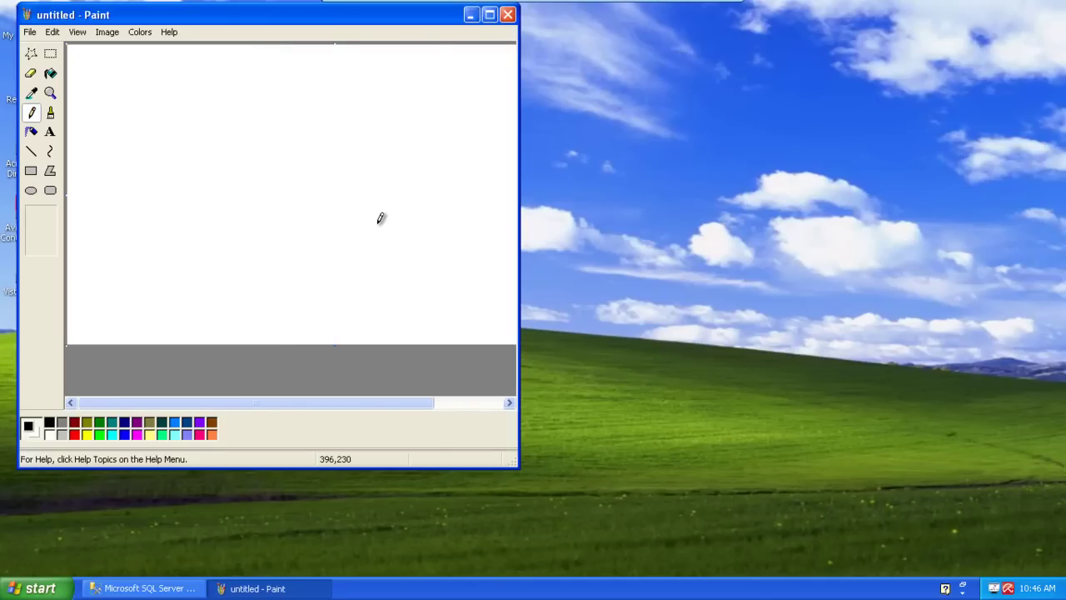
key(ctrl+v)
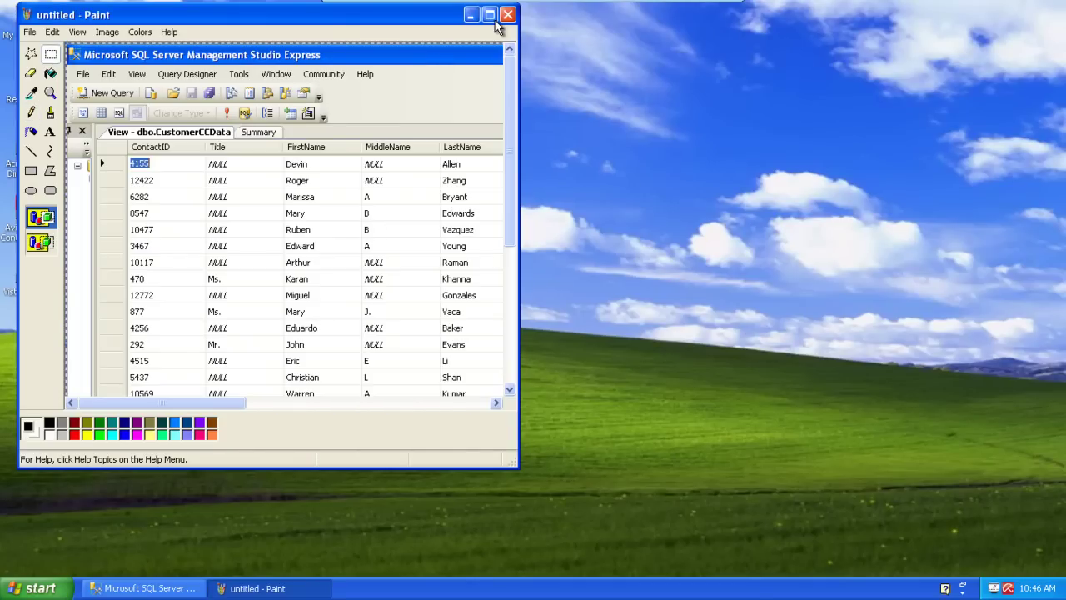
click(490, 15)
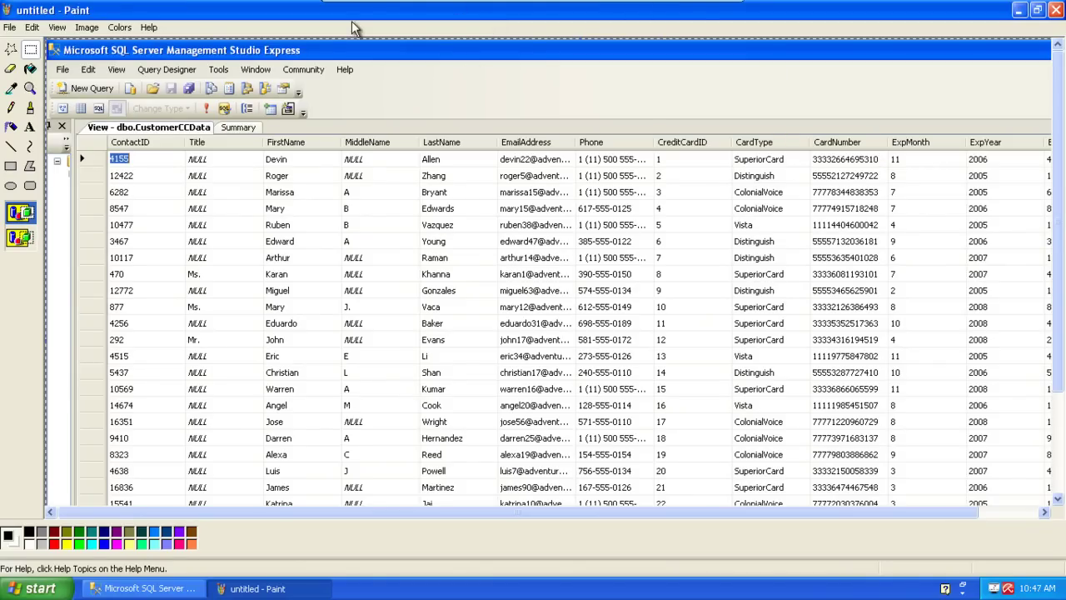
Step: Start File > Save As and open the Save in location list
click(9, 27)
click(25, 83)
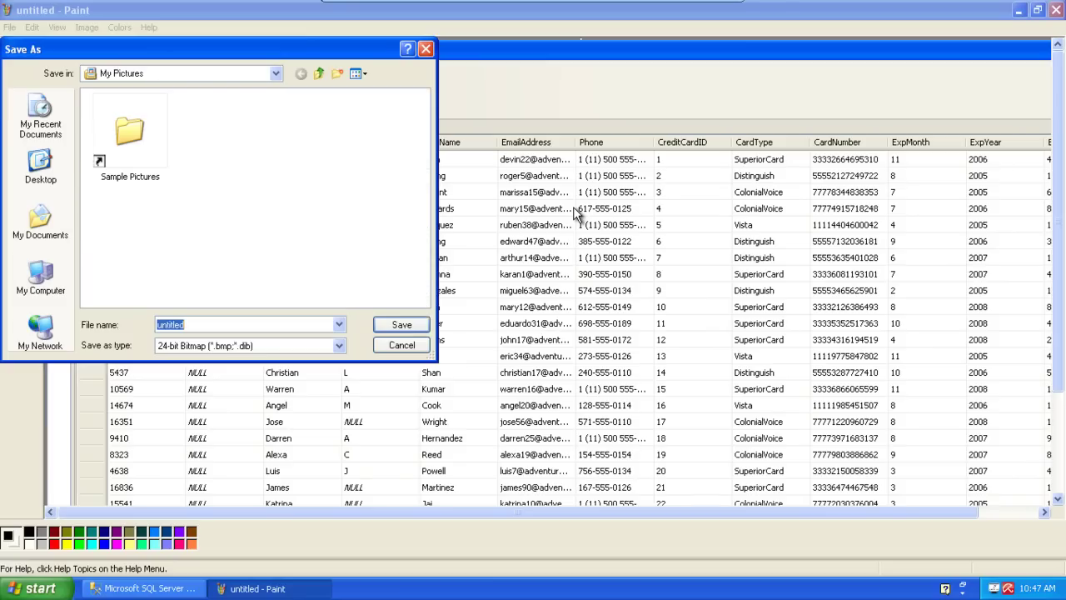
click(272, 75)
click(273, 75)
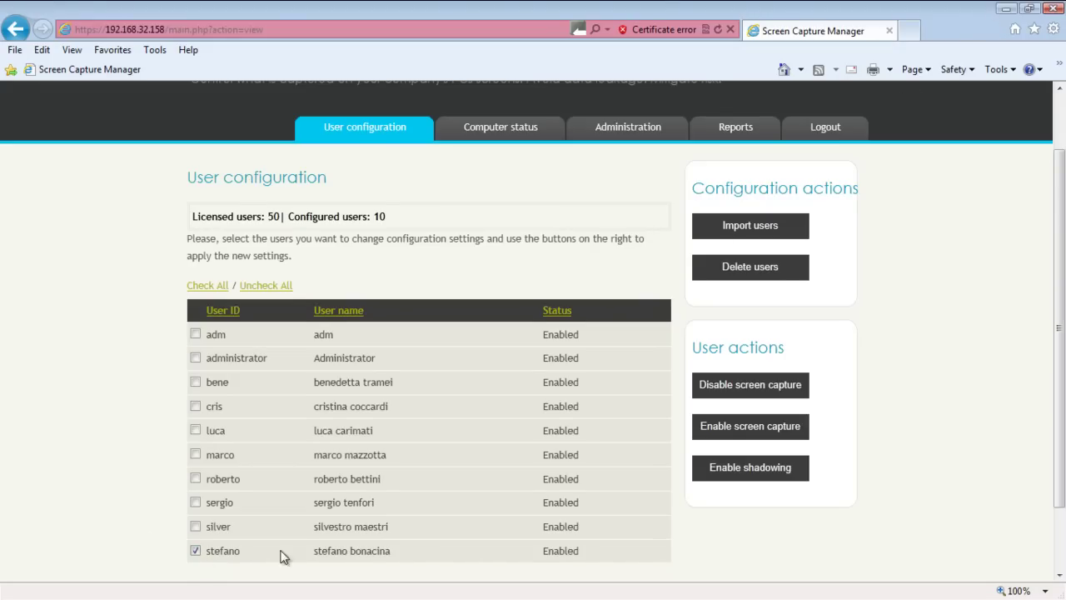
Step: Disable screen capture for stefano, then reopen the dbo.CustomerCCData view in Management Studio
click(748, 385)
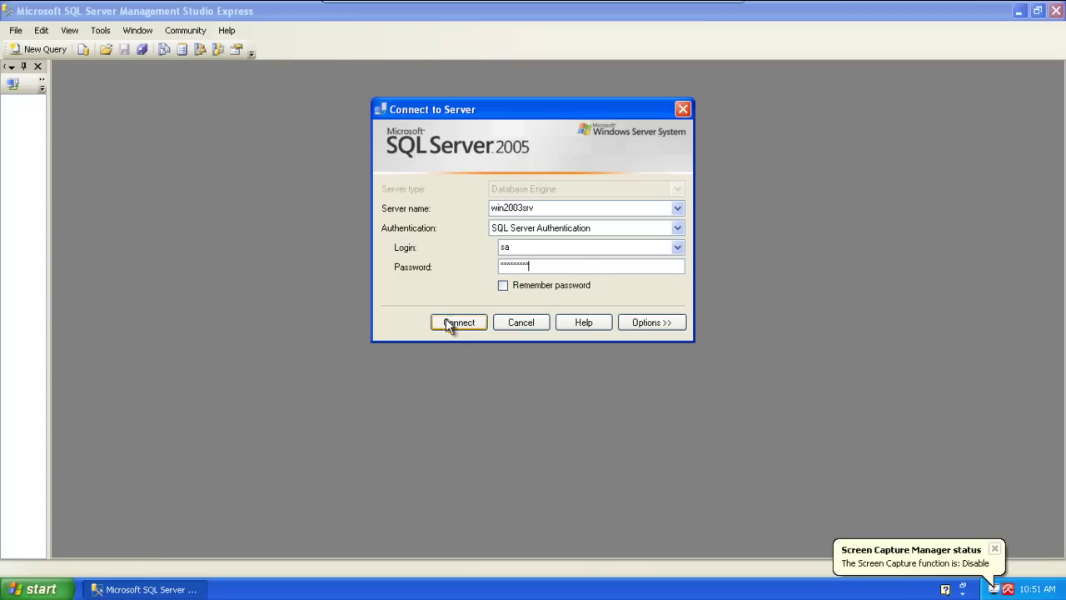
click(450, 319)
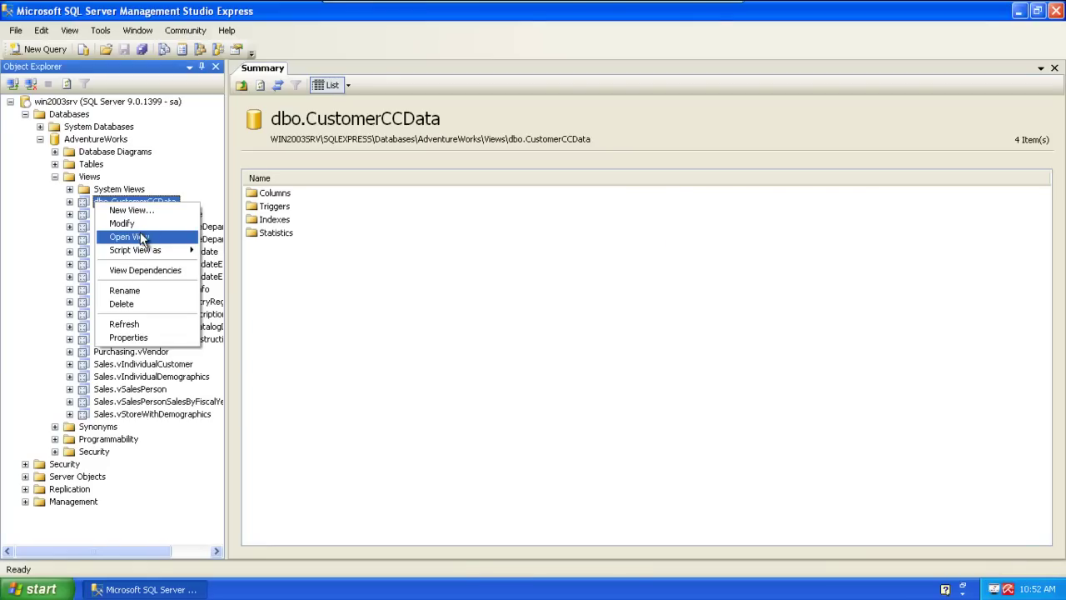
click(140, 235)
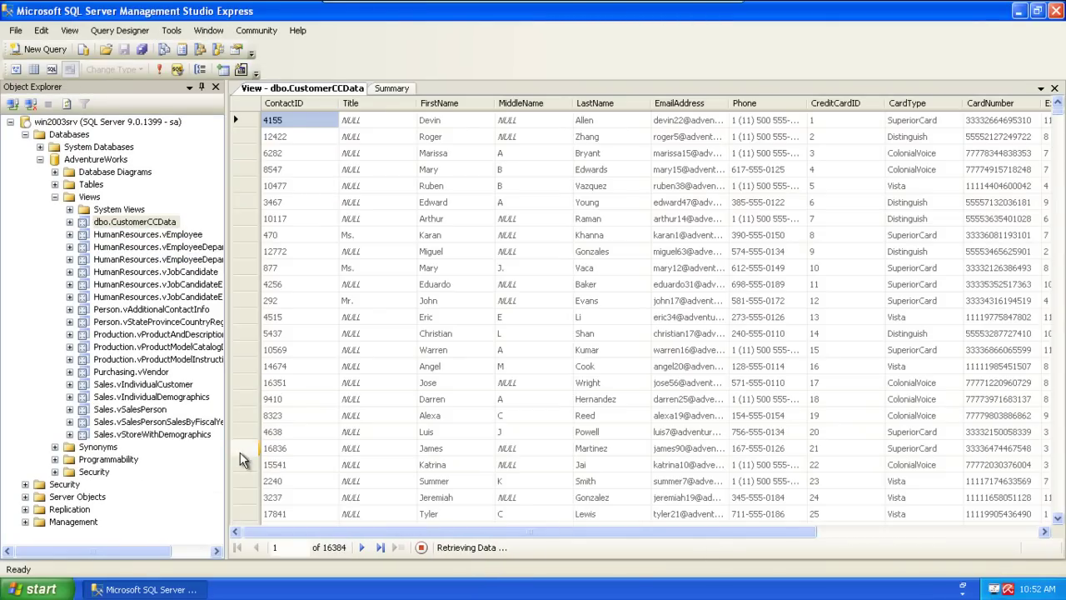
Step: Widen the grid and try Print Screen, dismissing the print-screen-disabled error
drag(227, 454, 20, 456)
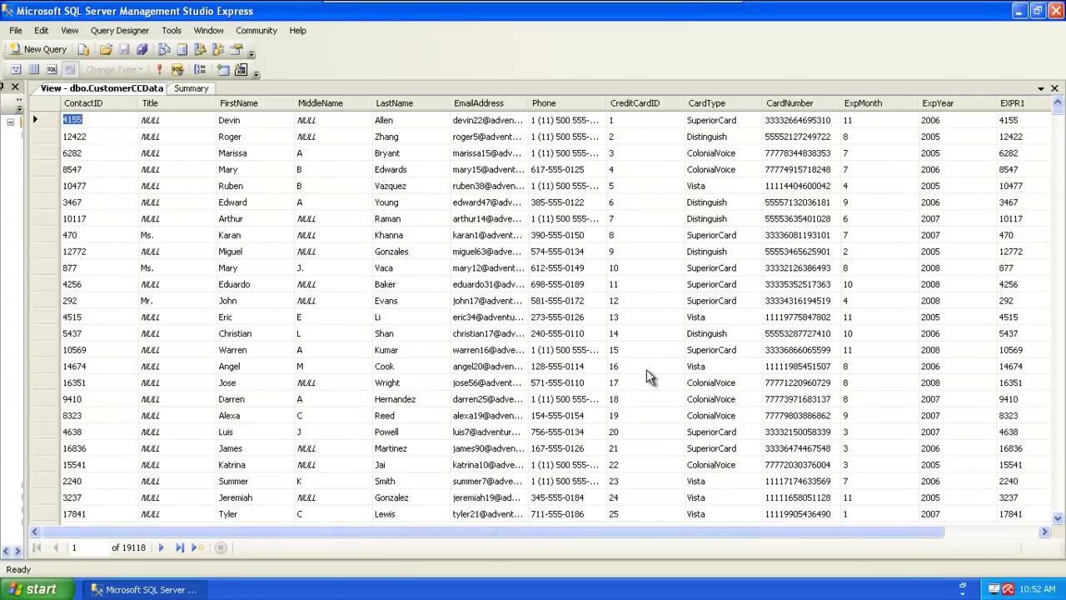
key(Print)
click(533, 341)
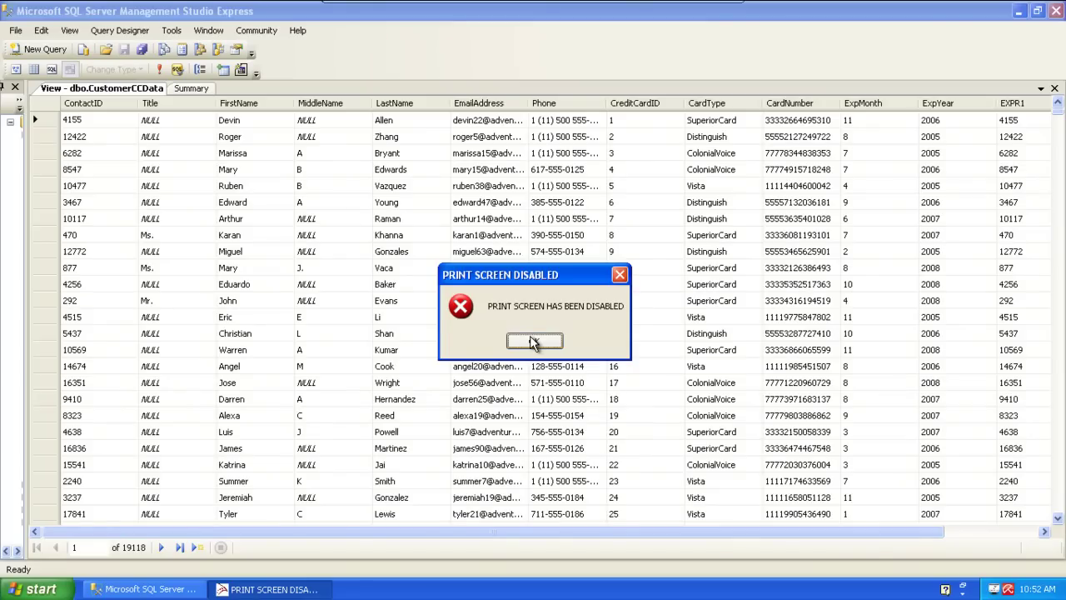
Step: Open Paint, confirm Edit > Paste is unavailable, and close Paint
click(33, 590)
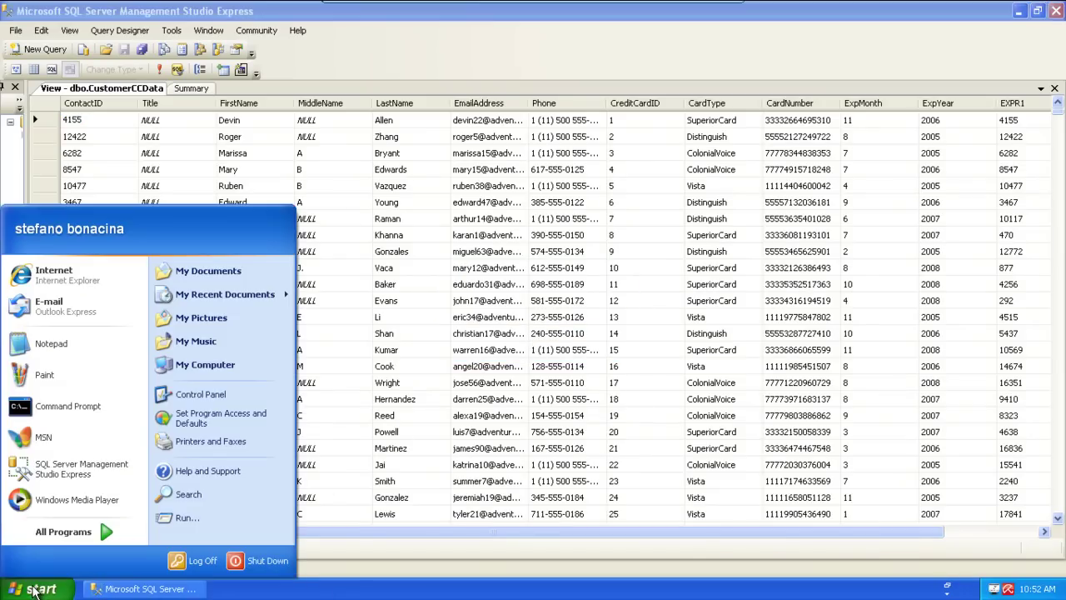
click(46, 379)
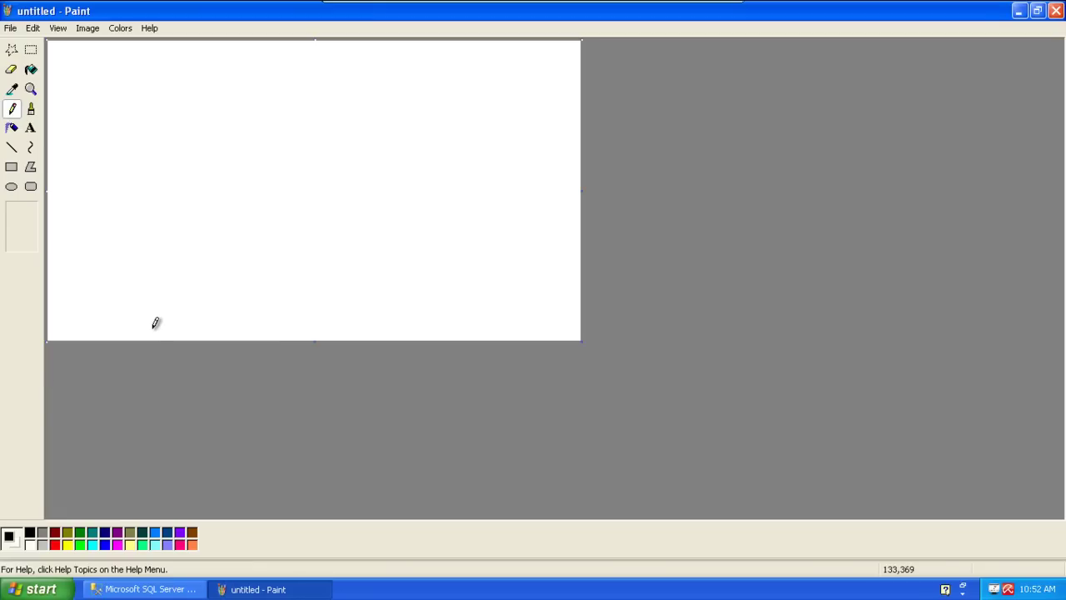
click(34, 30)
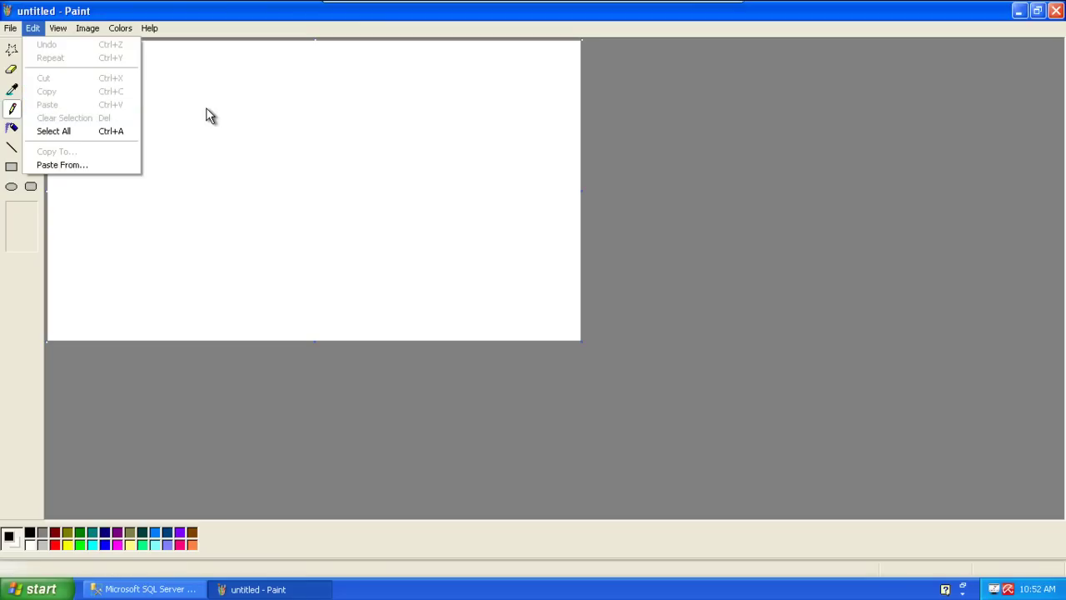
click(1054, 18)
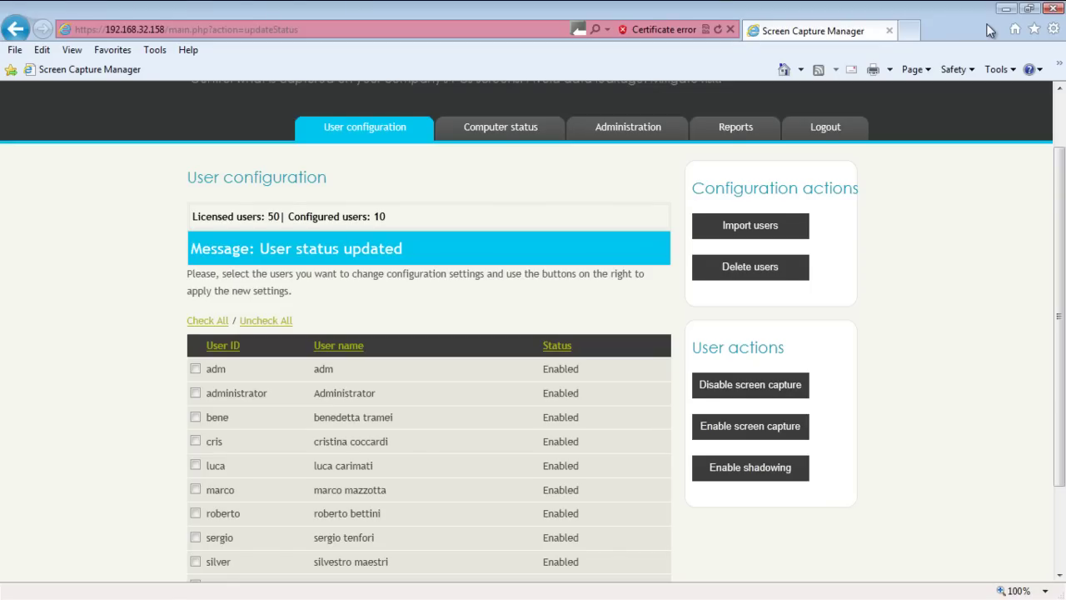
Step: Tick the last listed, disabled user and apply Enable shadowing
scroll(421, 307, down, 3)
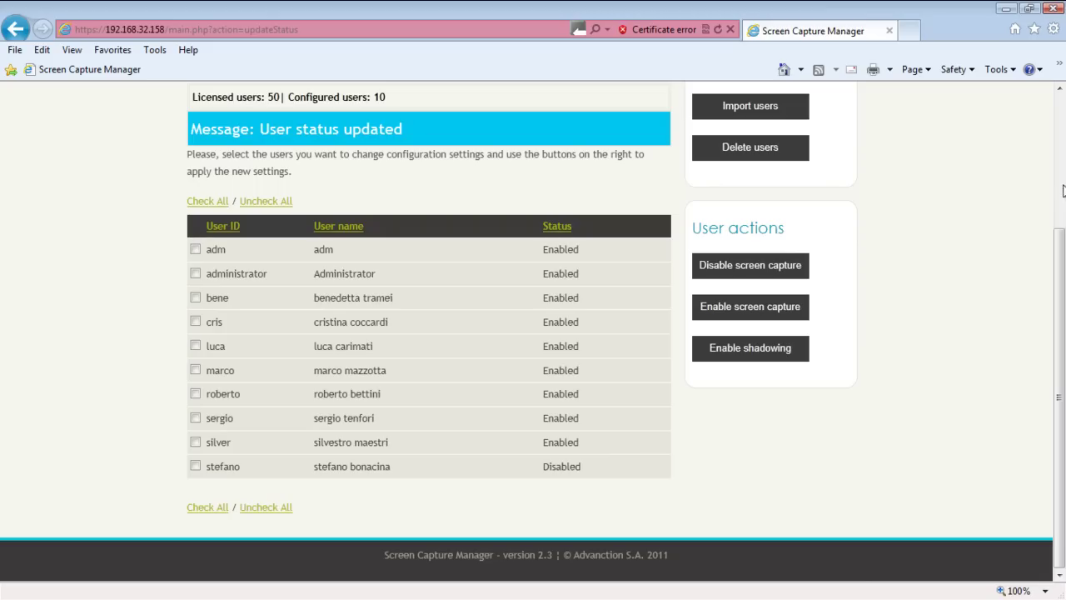
click(195, 466)
click(752, 350)
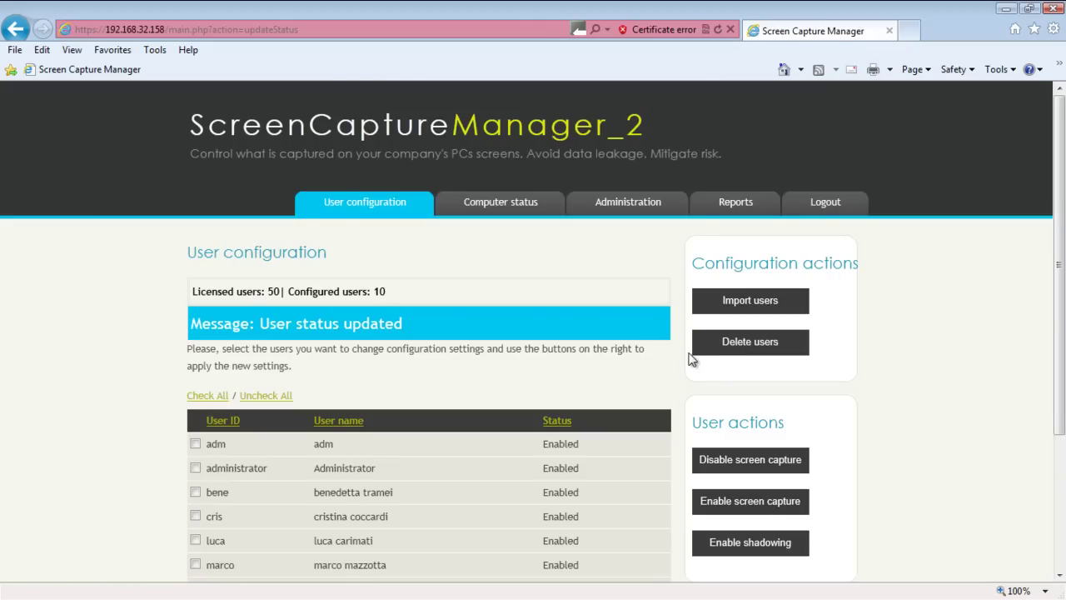
scroll(688, 353, down, 3)
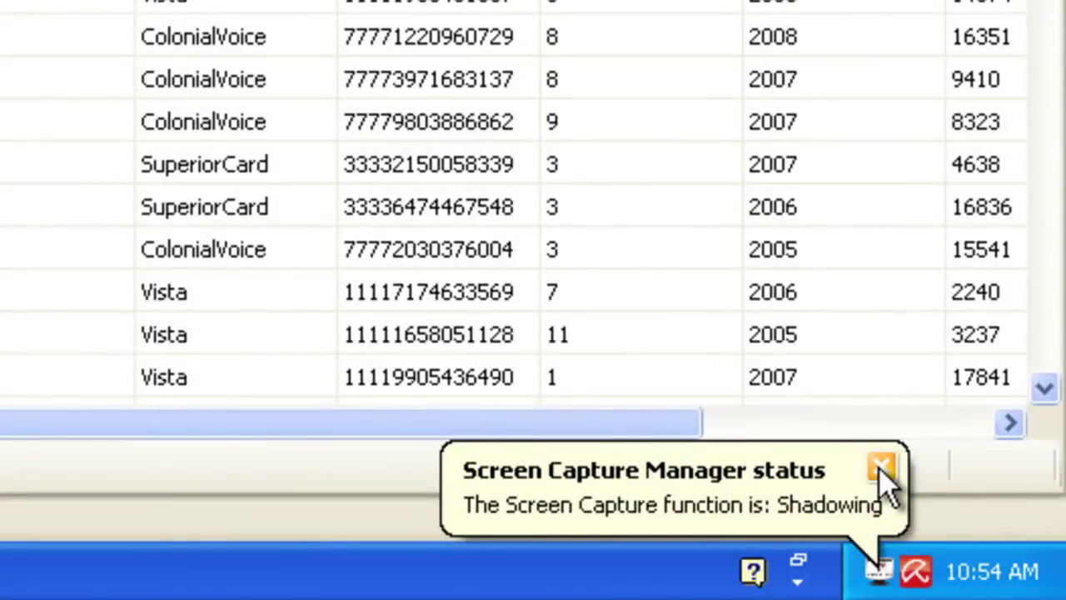
Step: Dismiss the shadowing balloon and paste the CustomerCCData grid screenshot into a new Paint picture
click(880, 470)
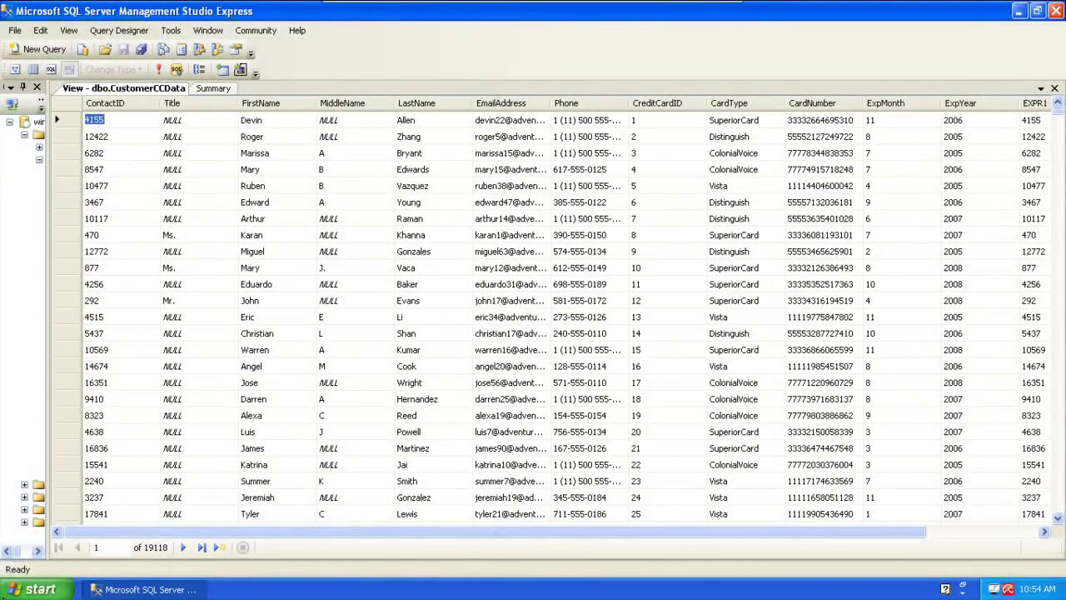
click(31, 592)
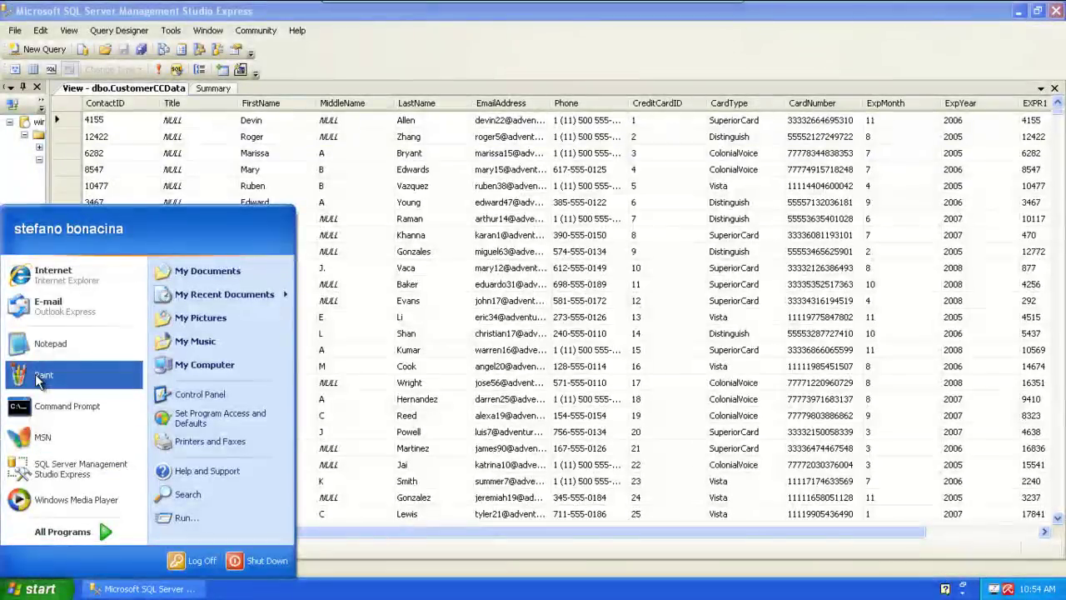
click(44, 382)
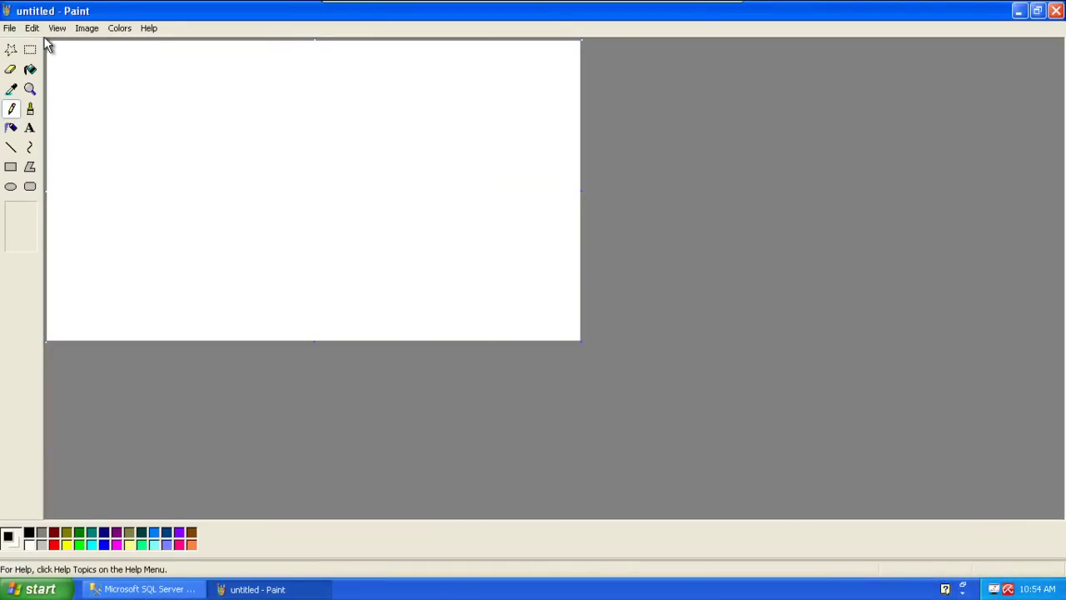
click(32, 29)
click(46, 104)
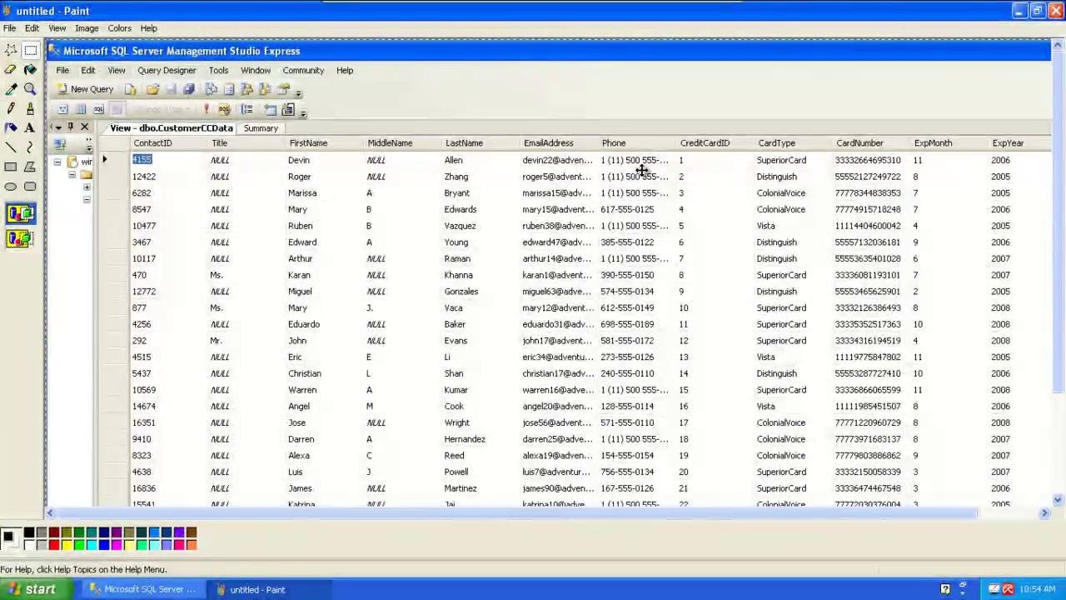
Step: Save the picture on the Desktop, renaming CustomerCreditCardData_1 to CustomerCreditCardData_2
click(10, 27)
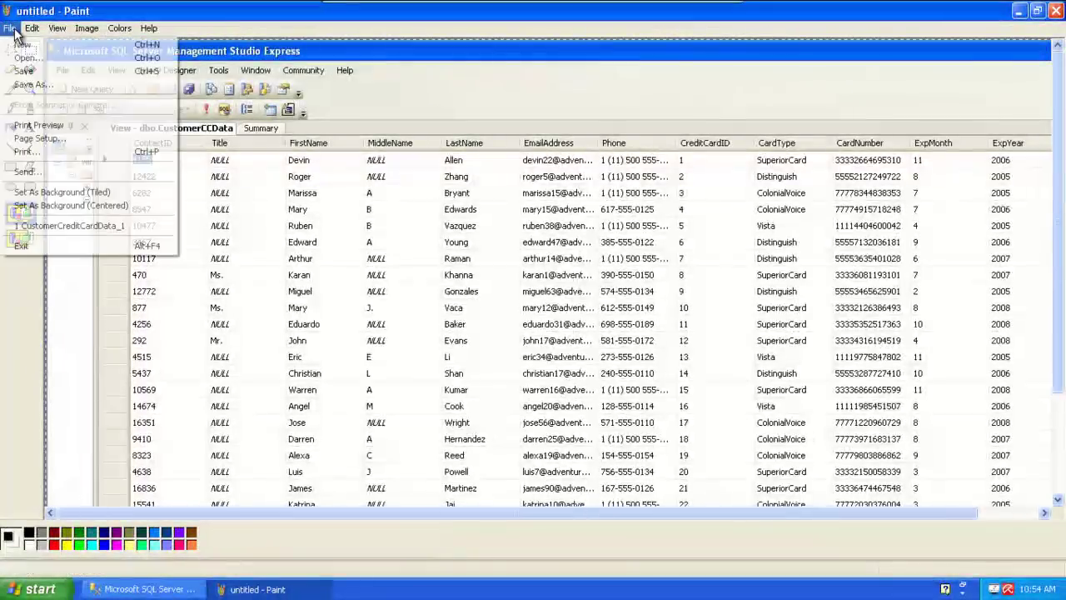
click(31, 85)
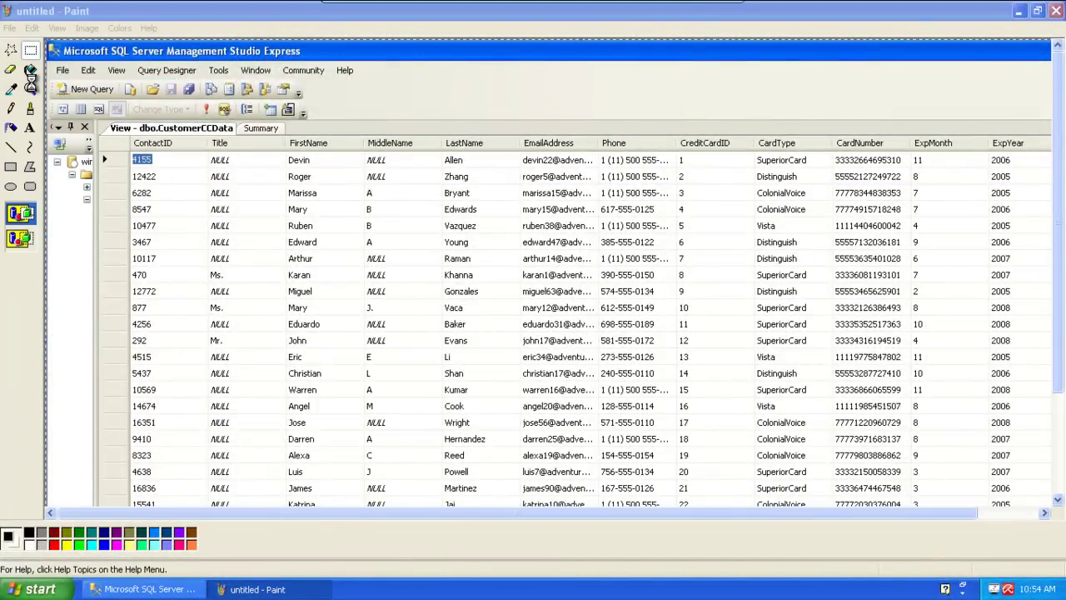
click(271, 77)
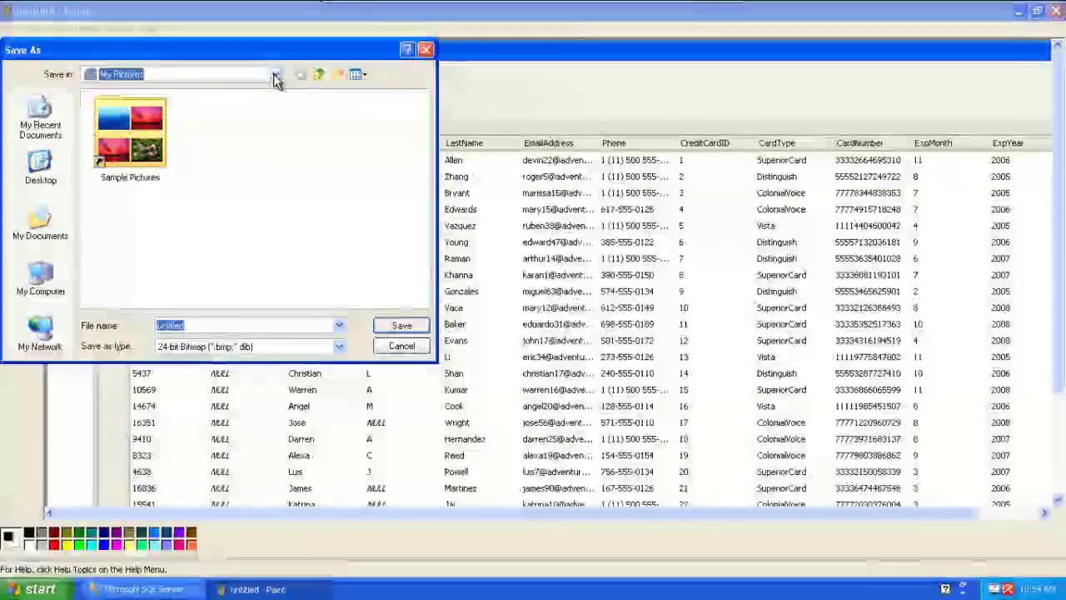
click(141, 106)
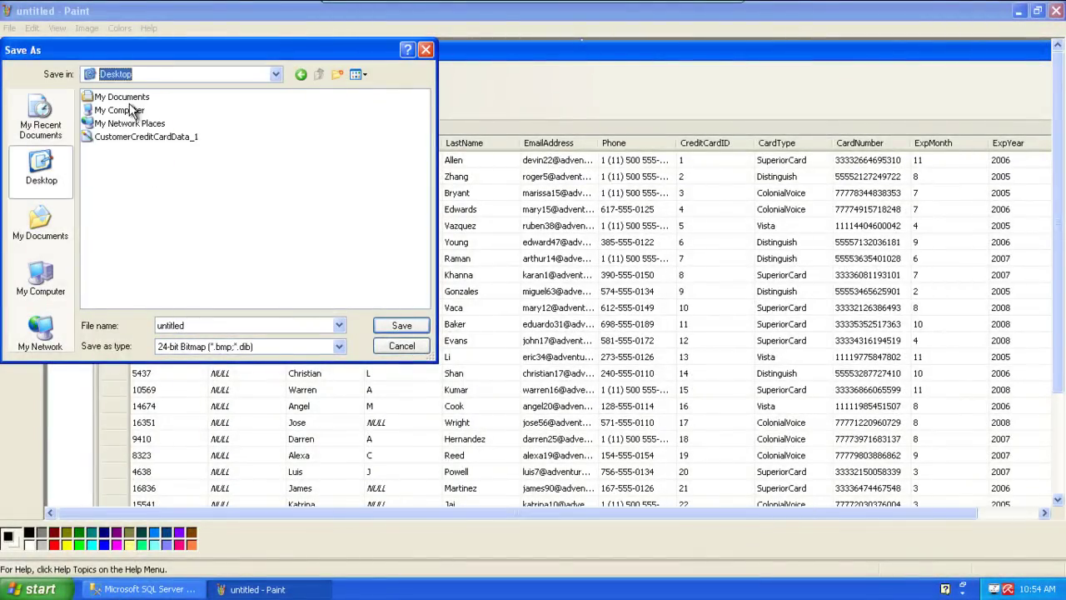
click(148, 139)
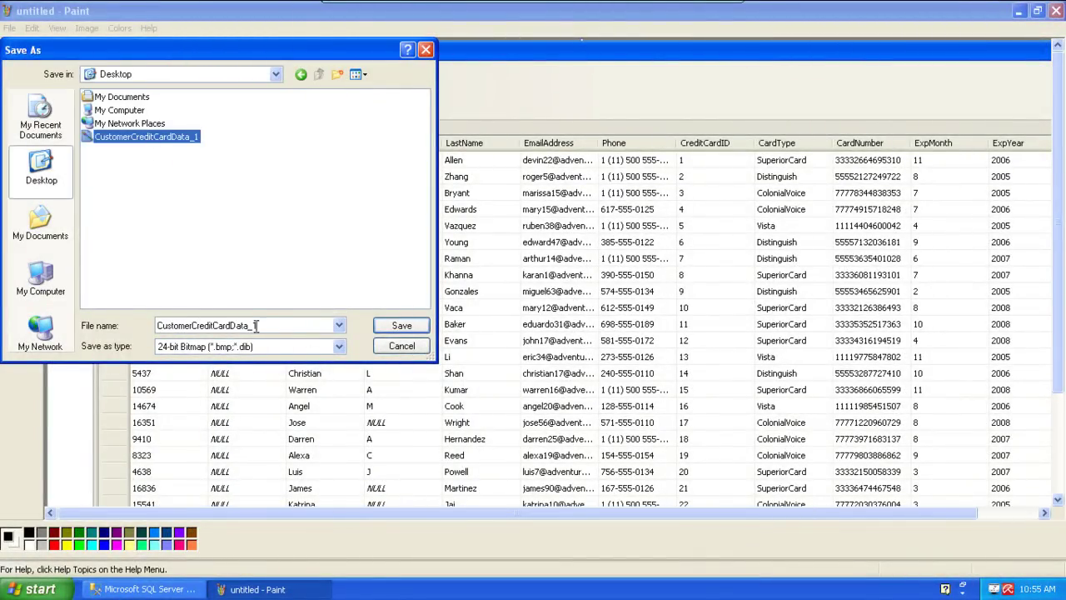
double_click(258, 325)
click(258, 325)
drag(253, 324, 271, 324)
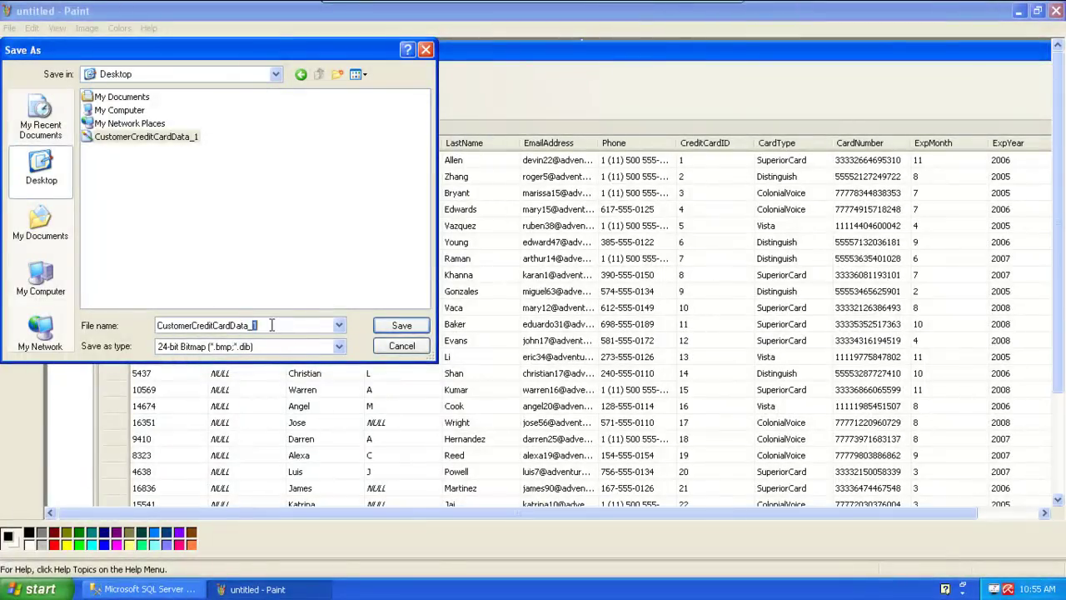
text(2)
click(400, 329)
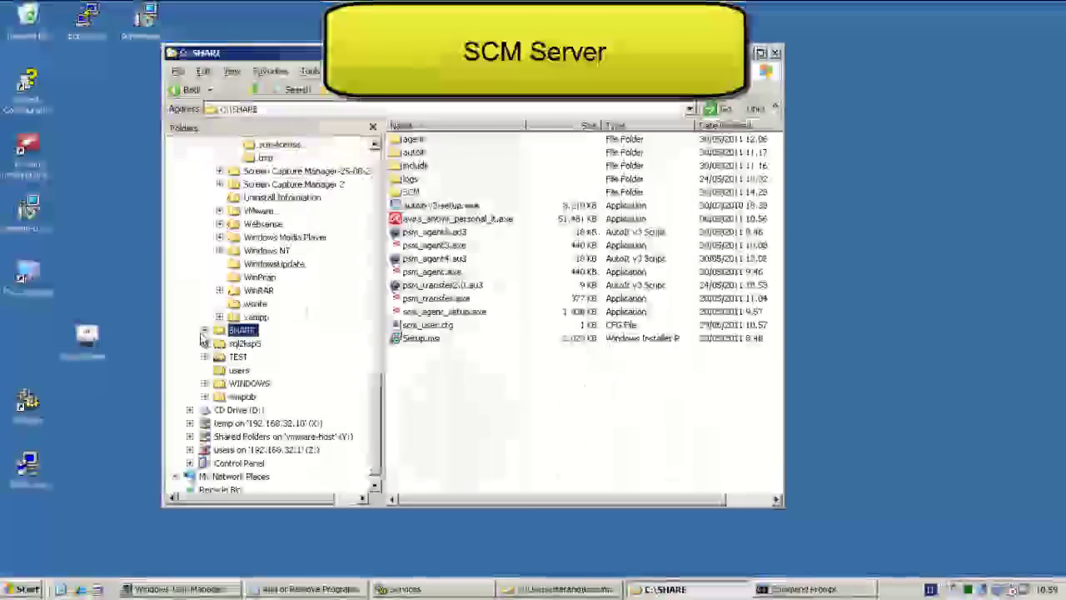
Step: Browse C:\SHARE\SCM to the user's WINXPPRO captures and open the newest JPEG in the viewer
click(204, 331)
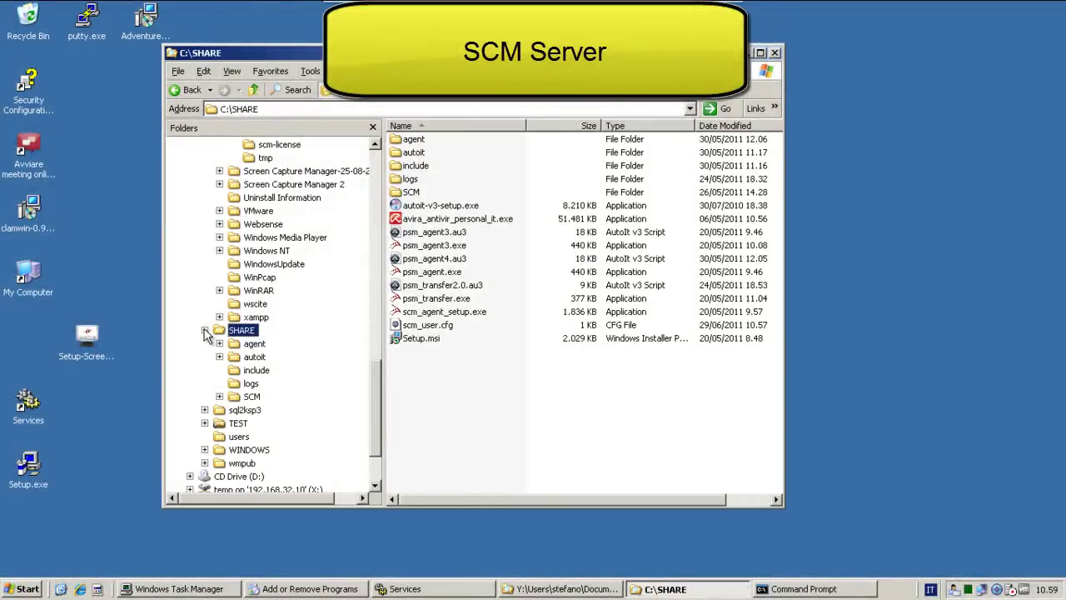
click(219, 396)
drag(616, 54, 530, 31)
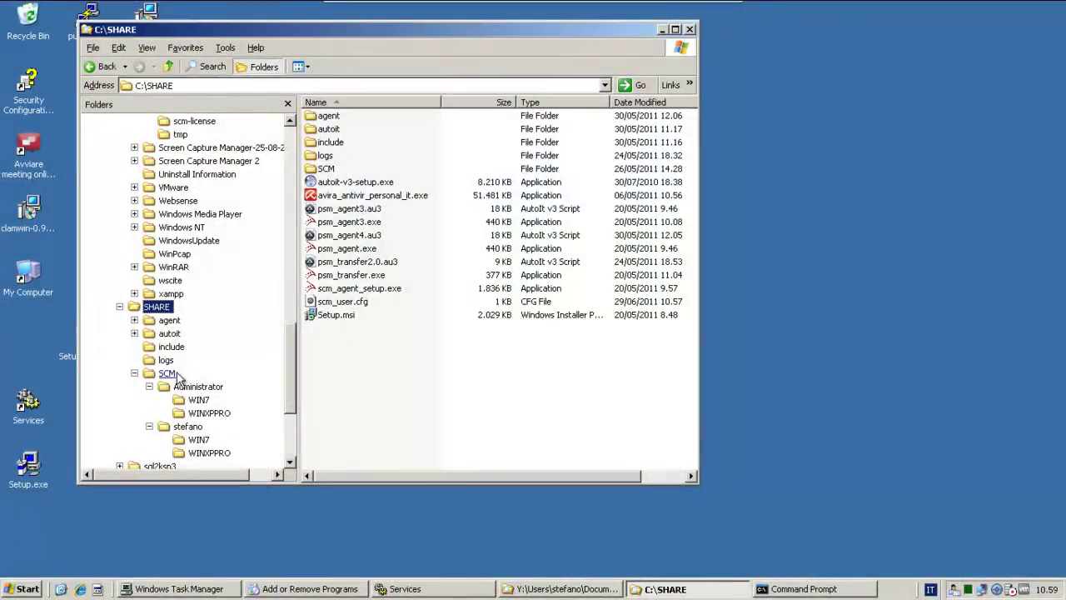
click(178, 425)
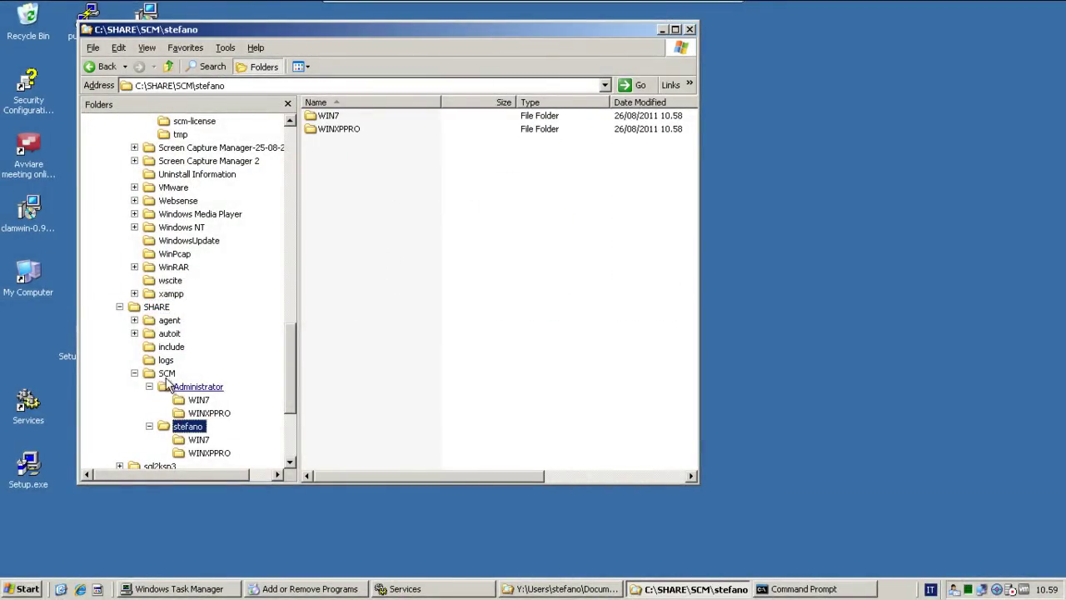
click(203, 455)
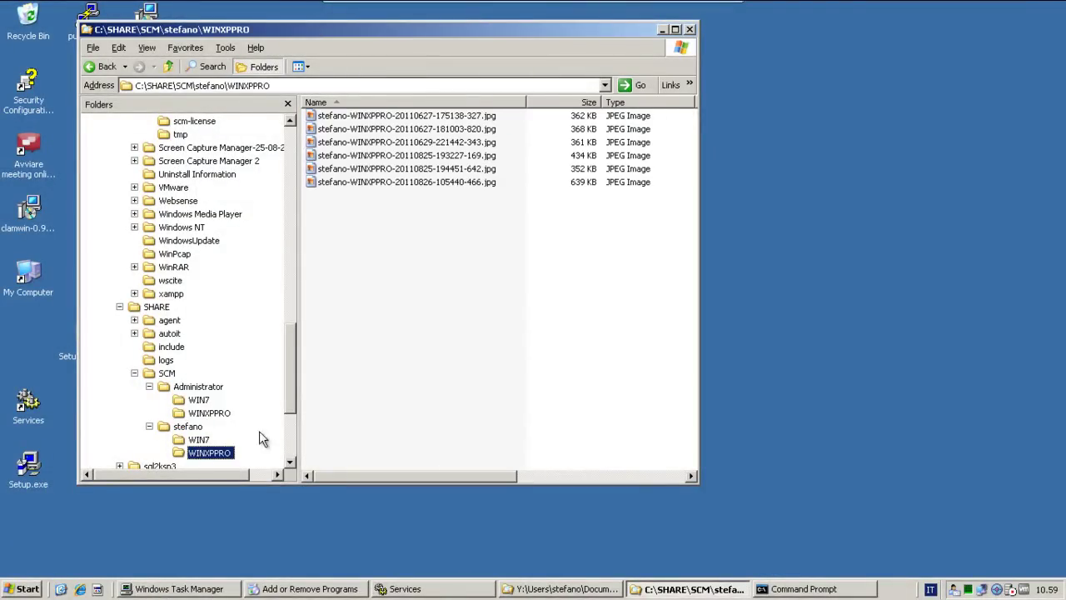
click(421, 181)
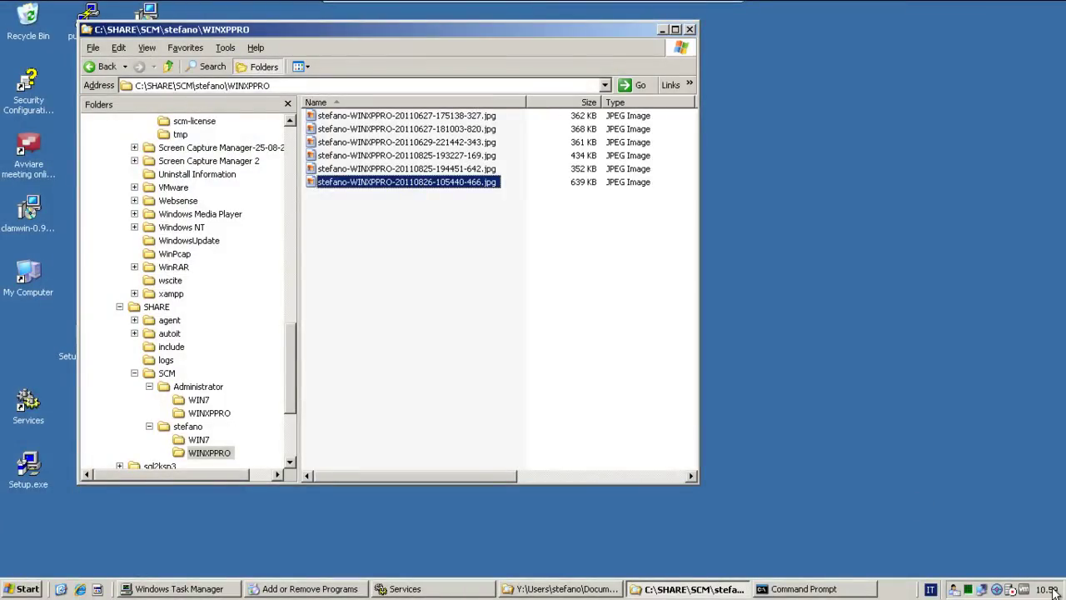
mouse_move(1055, 592)
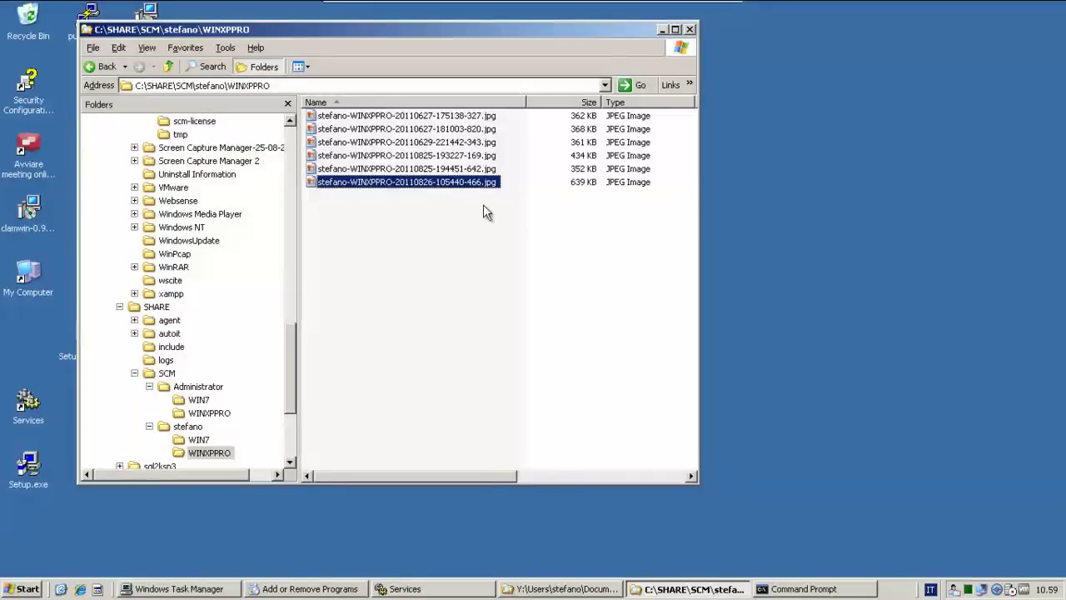
double_click(342, 184)
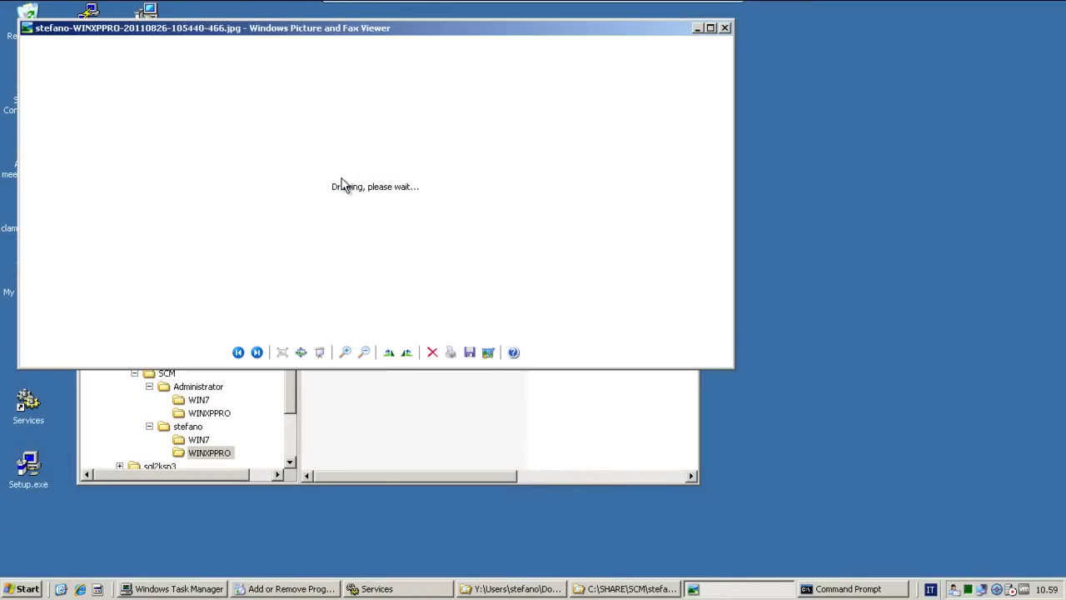
Step: Maximize the viewer to inspect the captured CustomerCCData grid, then close it
click(709, 29)
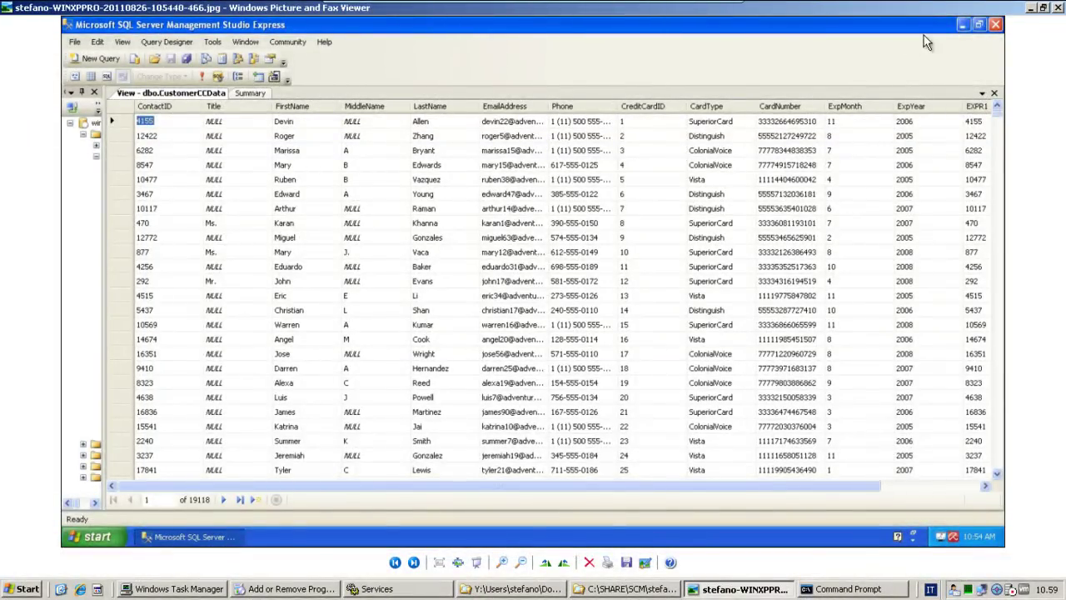
click(1058, 10)
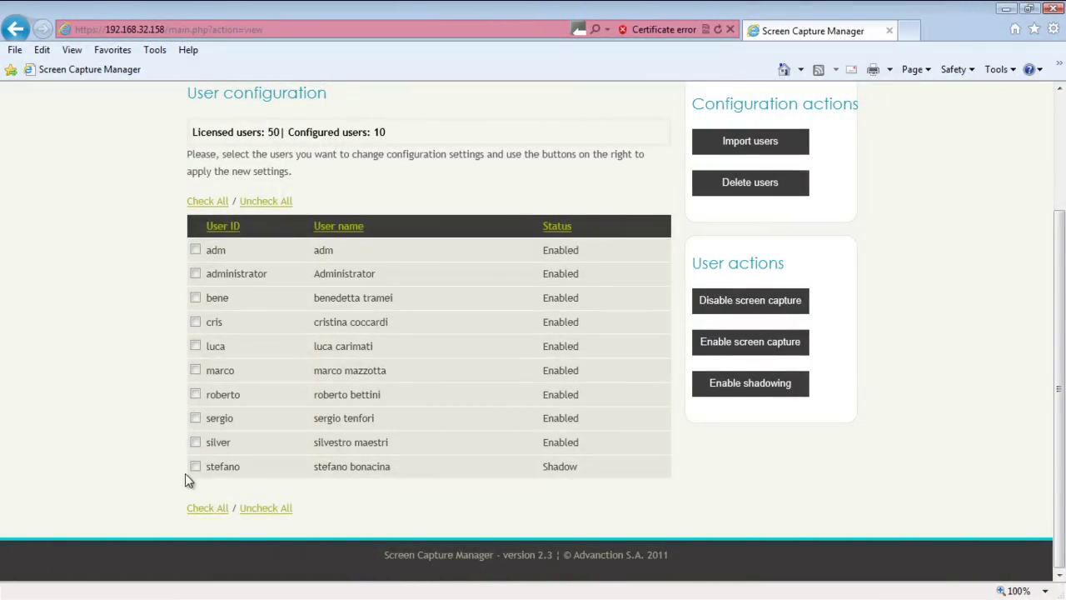
Step: Switch the last listed user from Shadow back to Disabled screen capture
scroll(111, 459, up, 3)
scroll(111, 460, down, 1)
scroll(111, 460, down, 1)
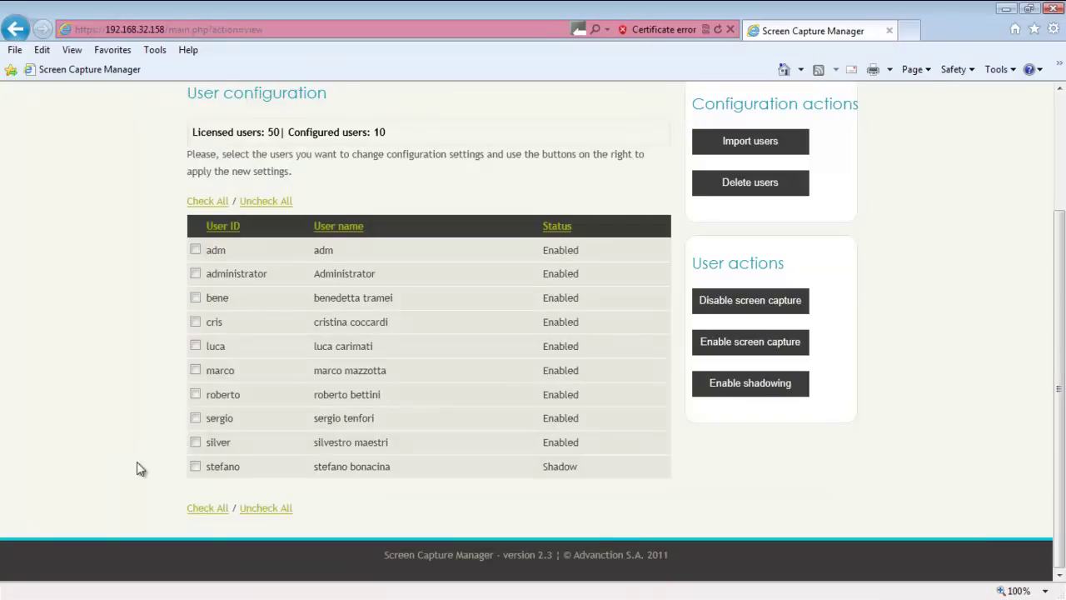
click(752, 301)
Step: Go to the Agent installation configuration page under Administration
scroll(751, 399, down, 2)
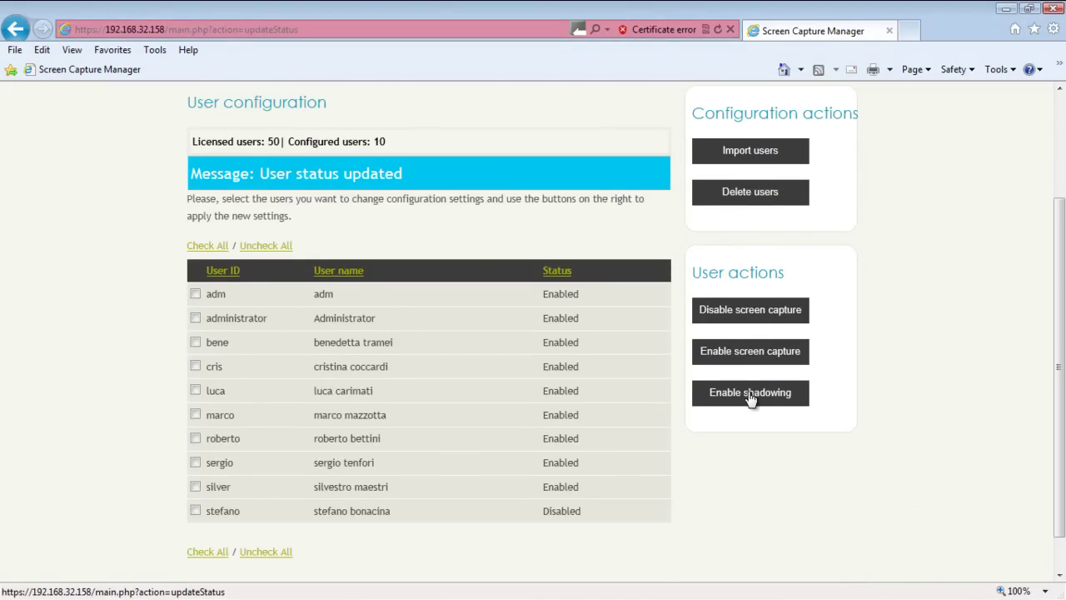
scroll(750, 399, up, 2)
click(623, 208)
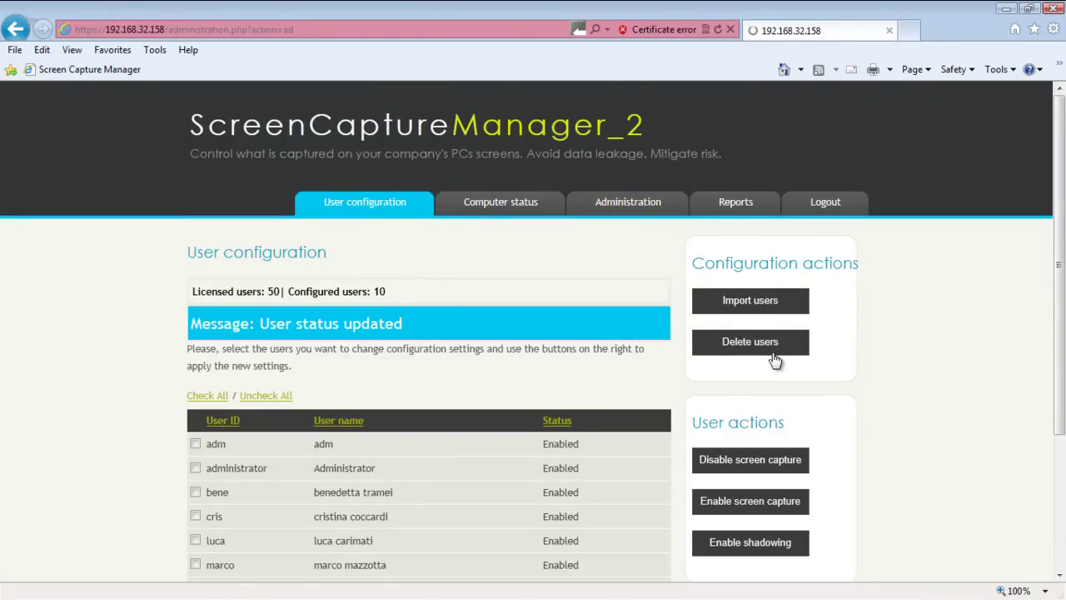
click(760, 365)
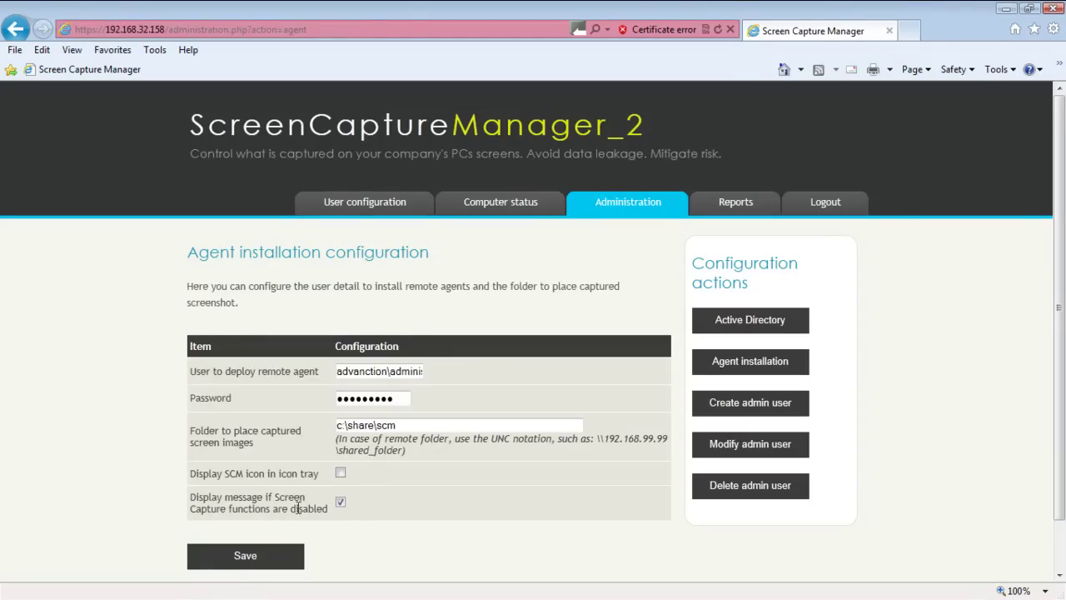
Step: Save the agent installation settings with the disabled-function message left on and tray icon hidden
click(241, 564)
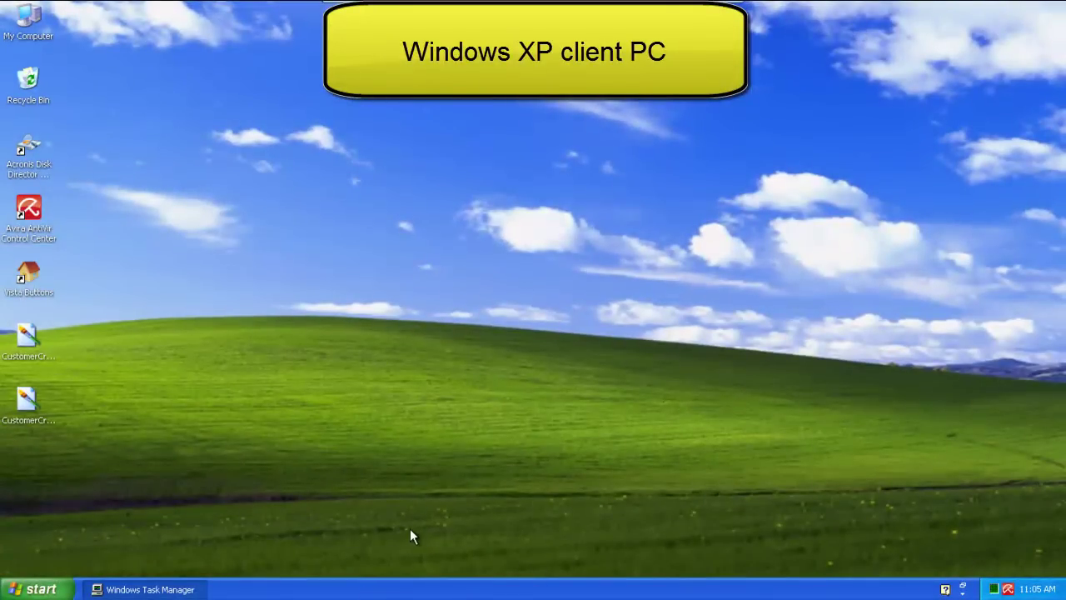
Step: Start Task Manager from the taskbar and sort processes by Image Name
right_click(669, 589)
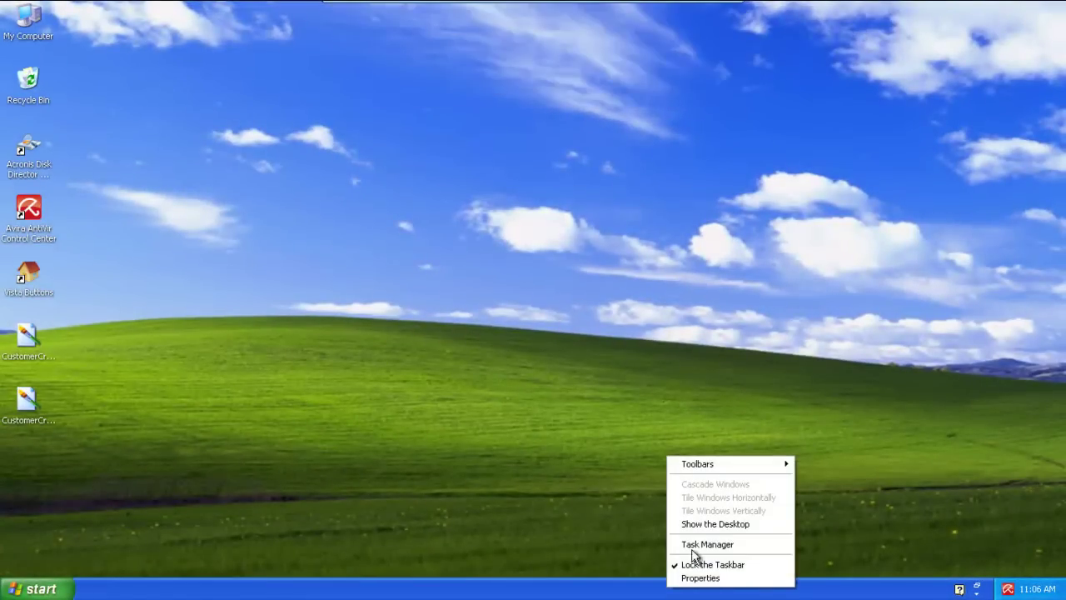
click(695, 544)
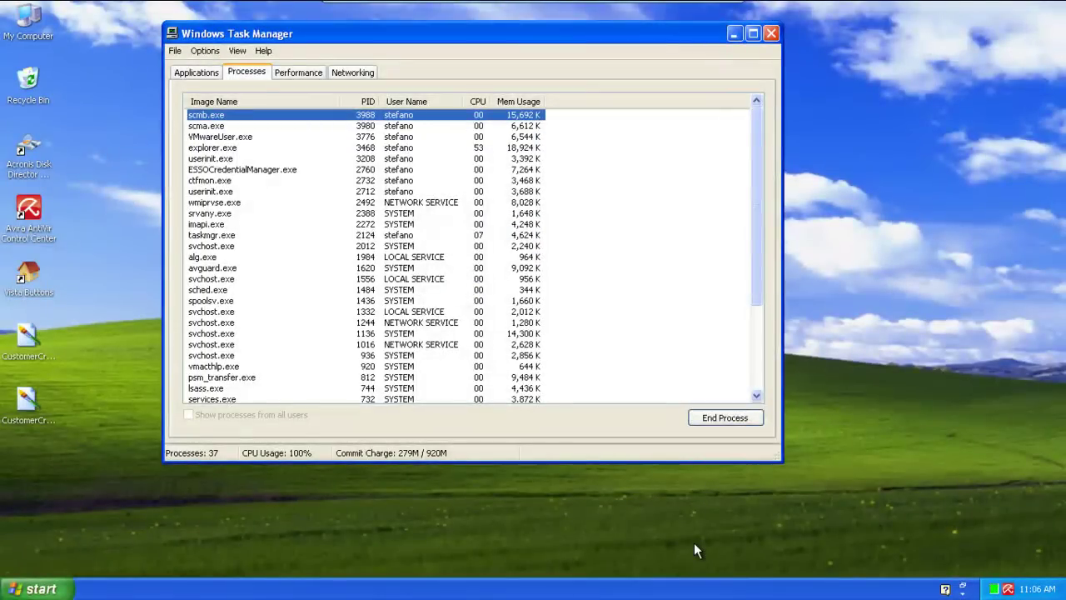
click(284, 101)
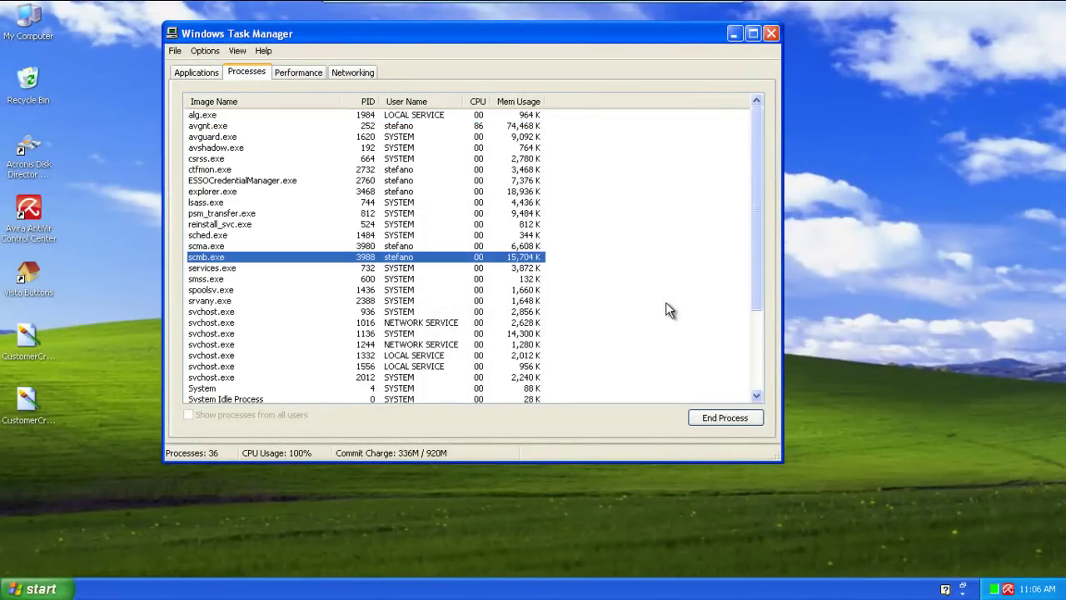
Step: Press Print Screen, confirm in Paint that nothing can be pasted, dismiss the disabled warning, close Paint
key(Print)
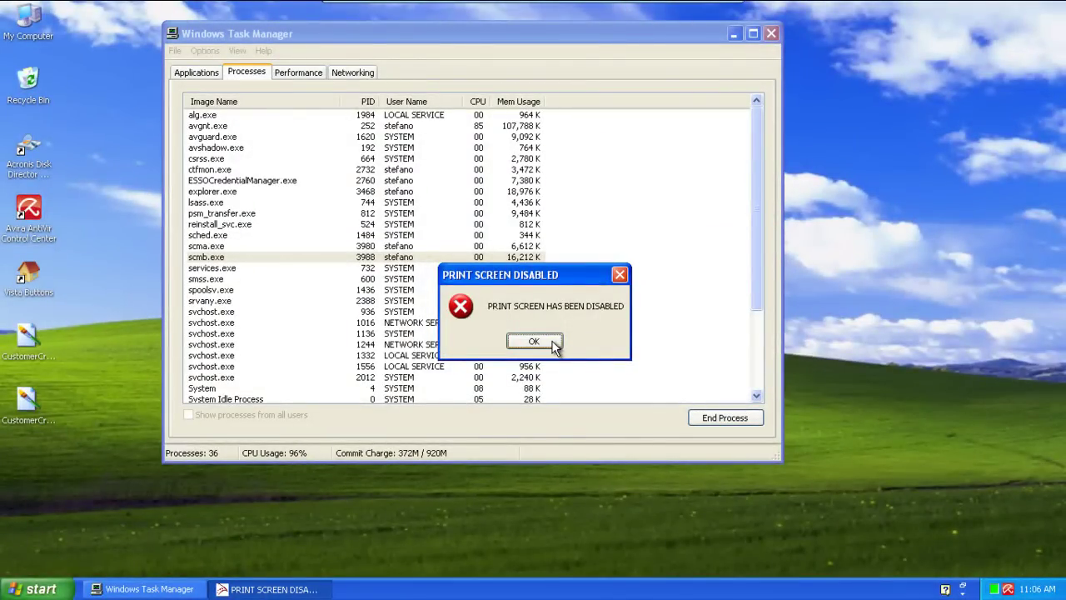
click(40, 590)
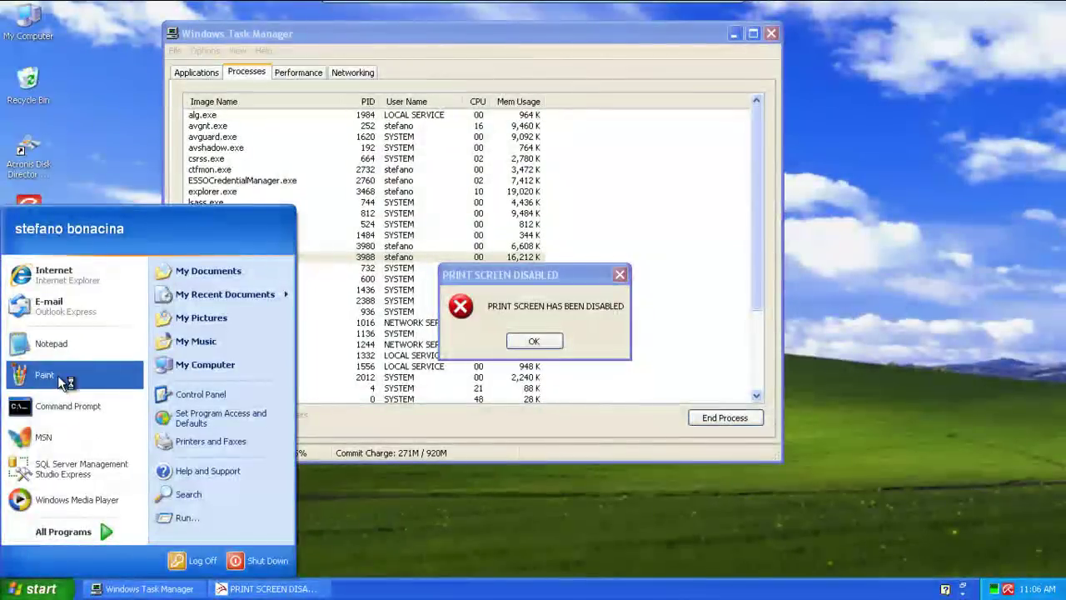
click(46, 376)
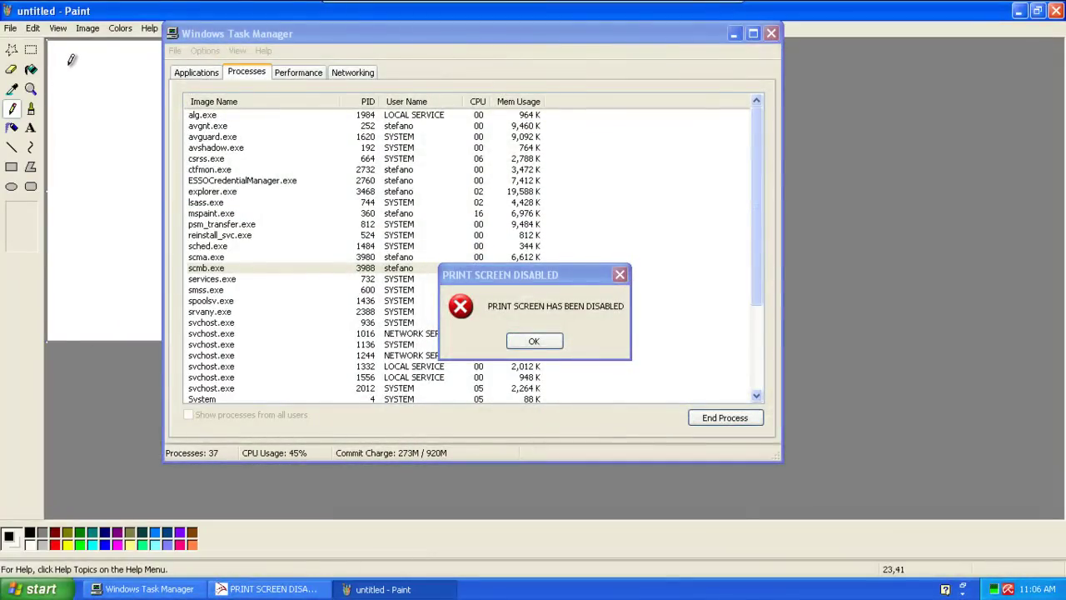
click(734, 34)
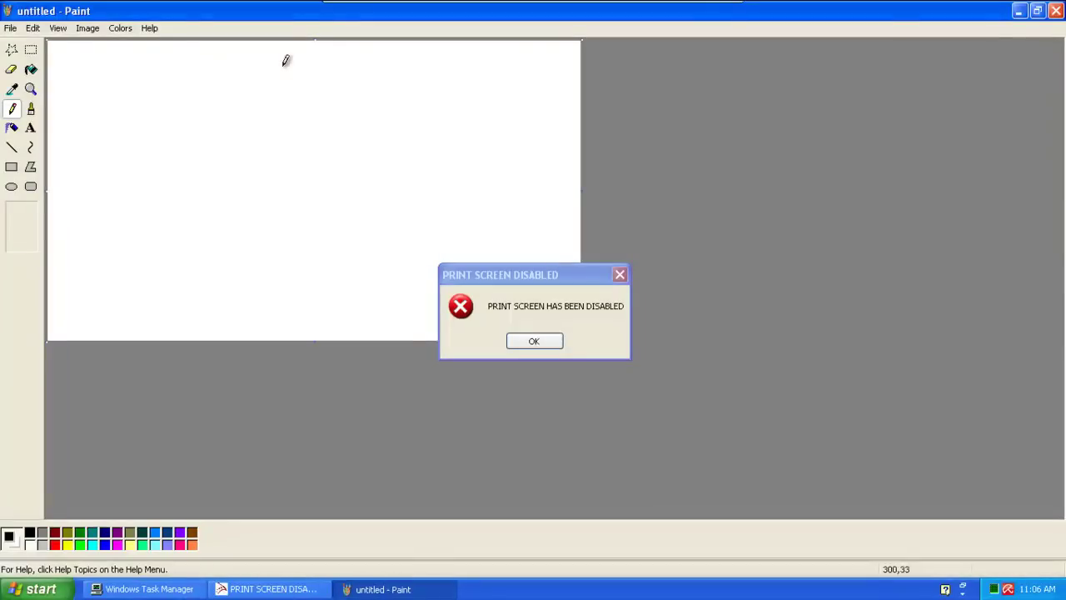
click(32, 27)
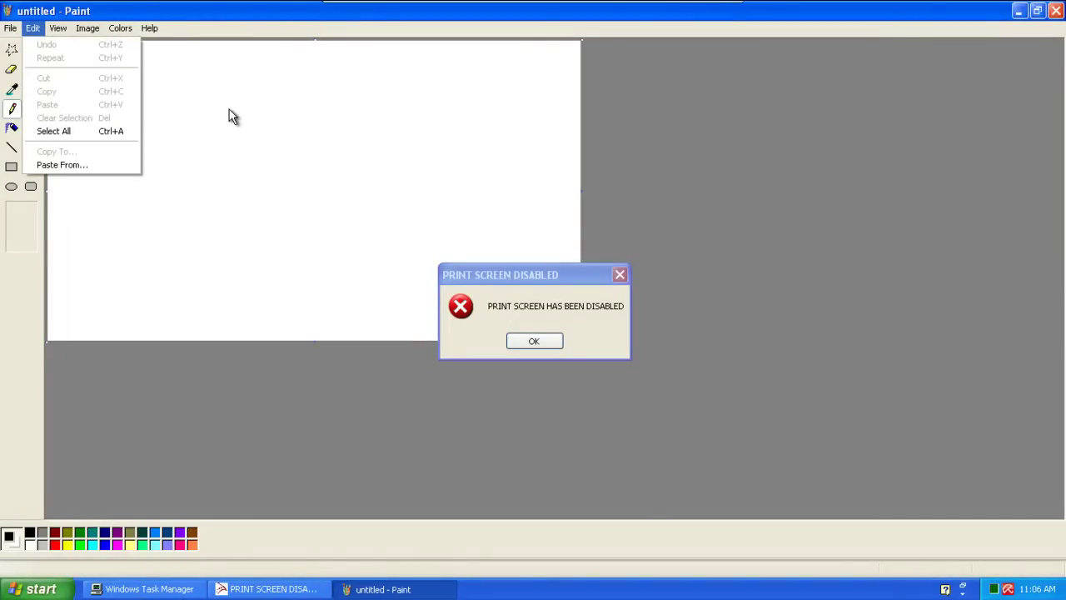
click(200, 96)
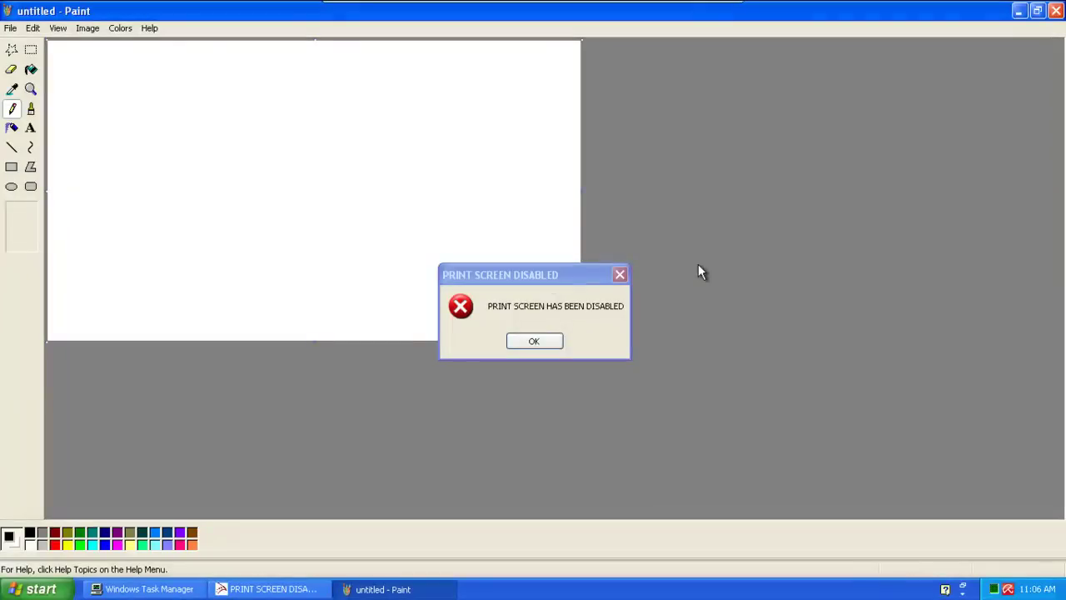
click(546, 341)
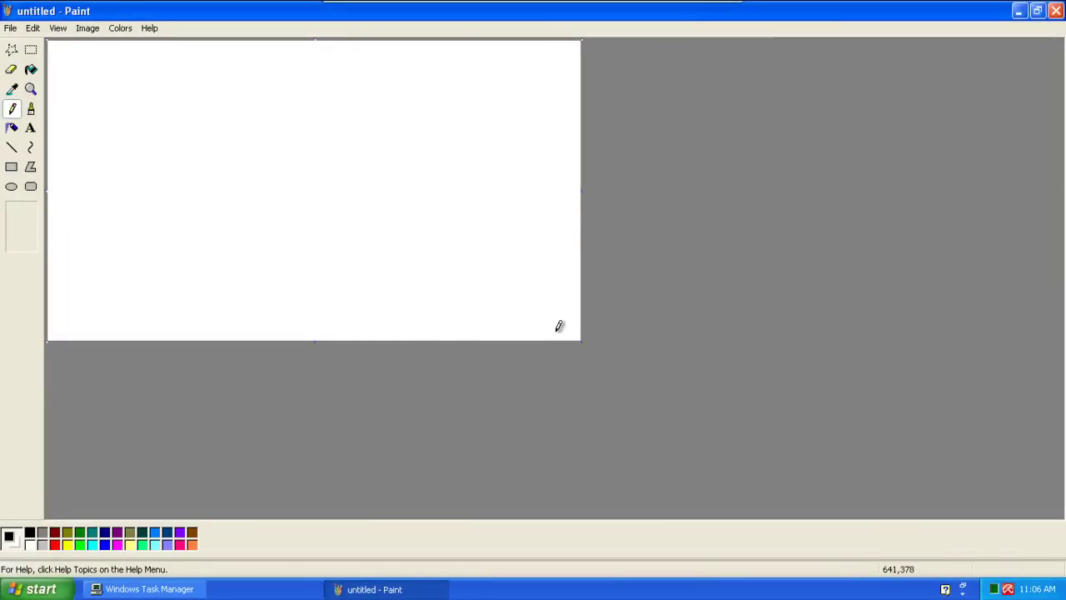
click(1056, 10)
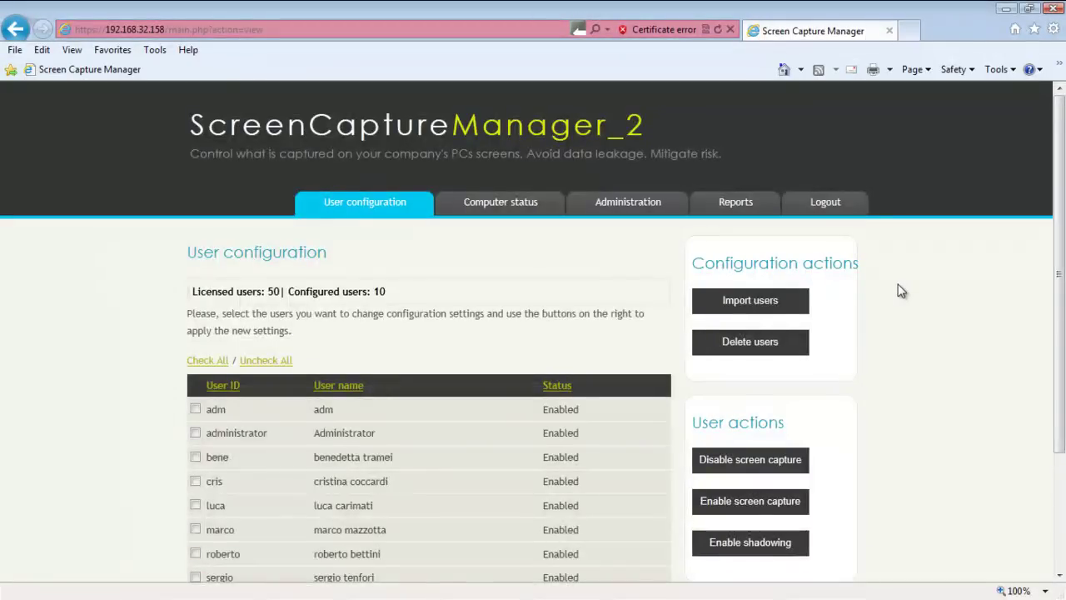
scroll(900, 290, down, 3)
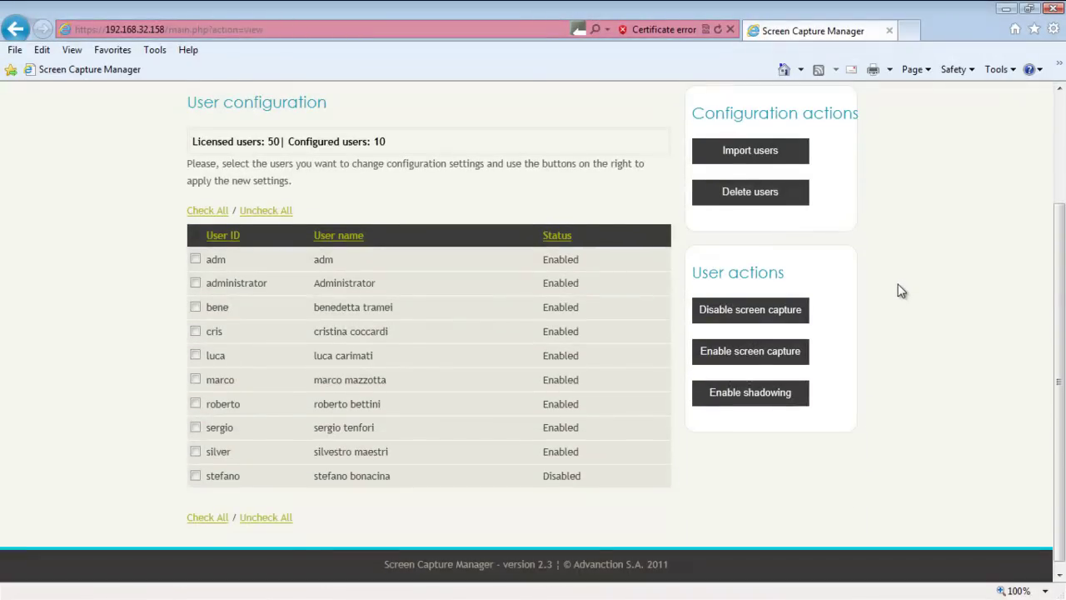
Step: Import one user from the IT group via Select users by group, bringing configured users to 11
scroll(900, 290, up, 3)
click(749, 223)
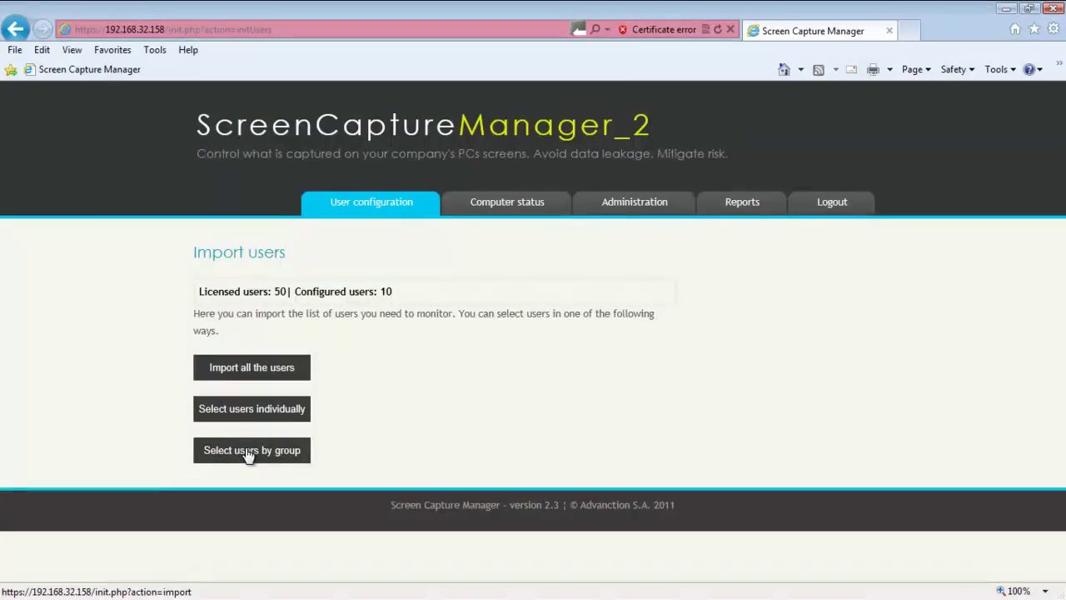
click(248, 454)
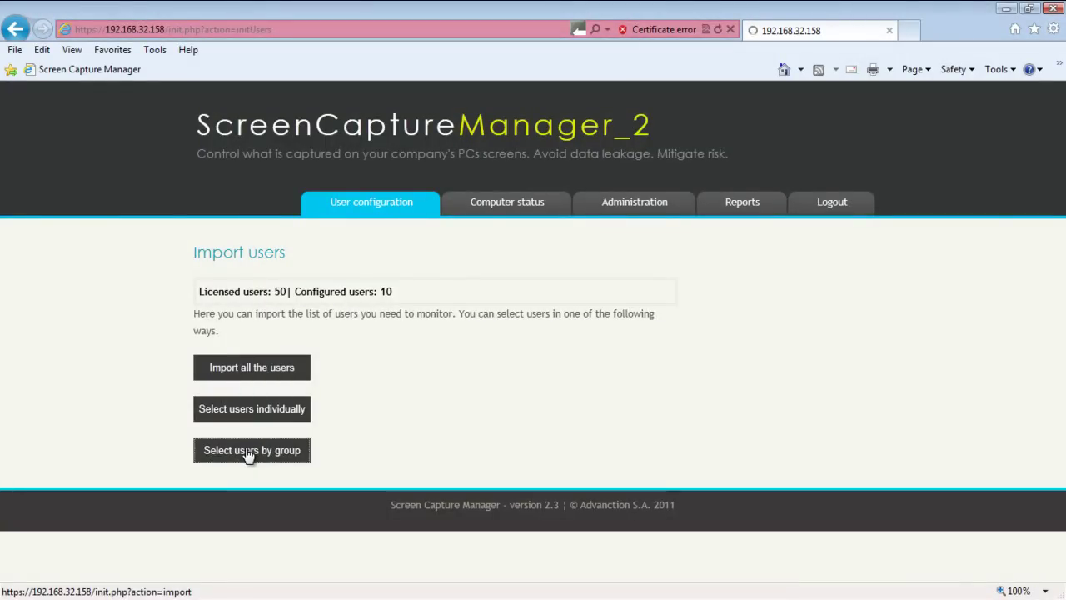
scroll(134, 437, down, 5)
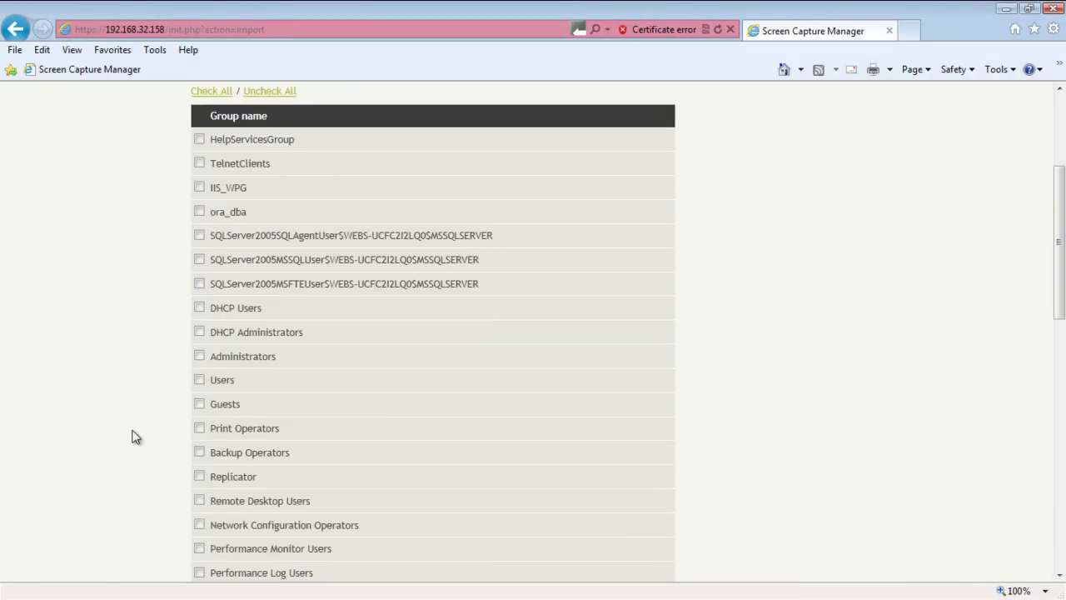
scroll(133, 437, down, 6)
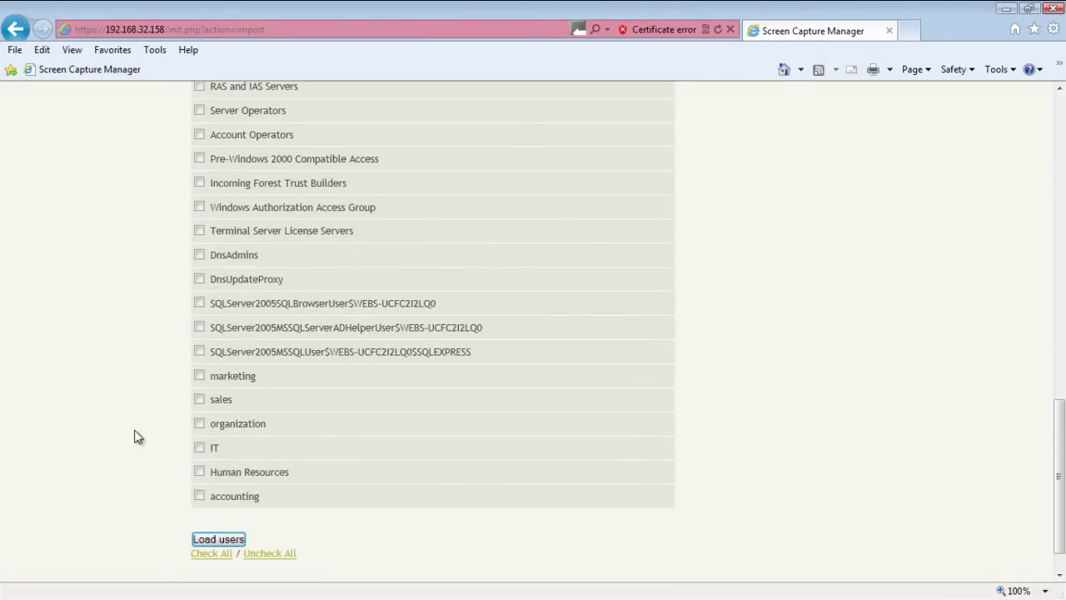
click(199, 449)
click(229, 539)
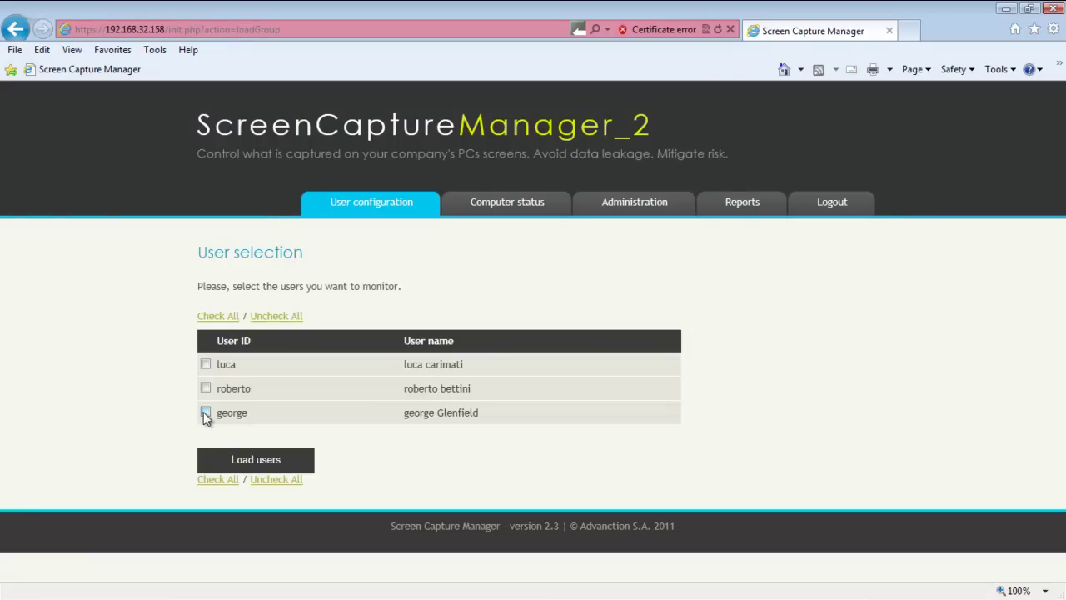
click(269, 462)
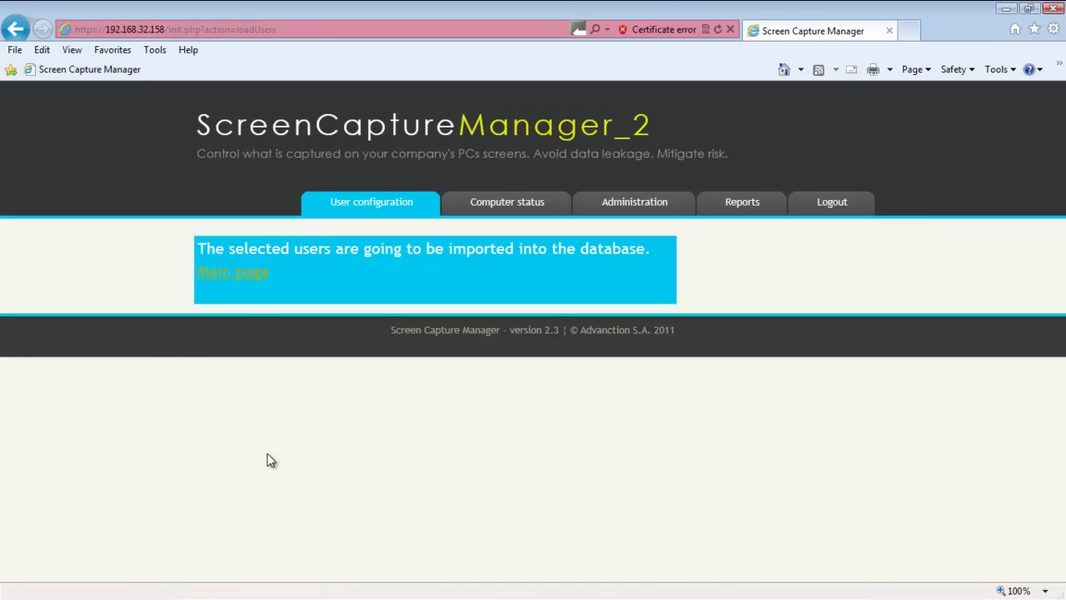
click(252, 279)
scroll(122, 425, down, 1)
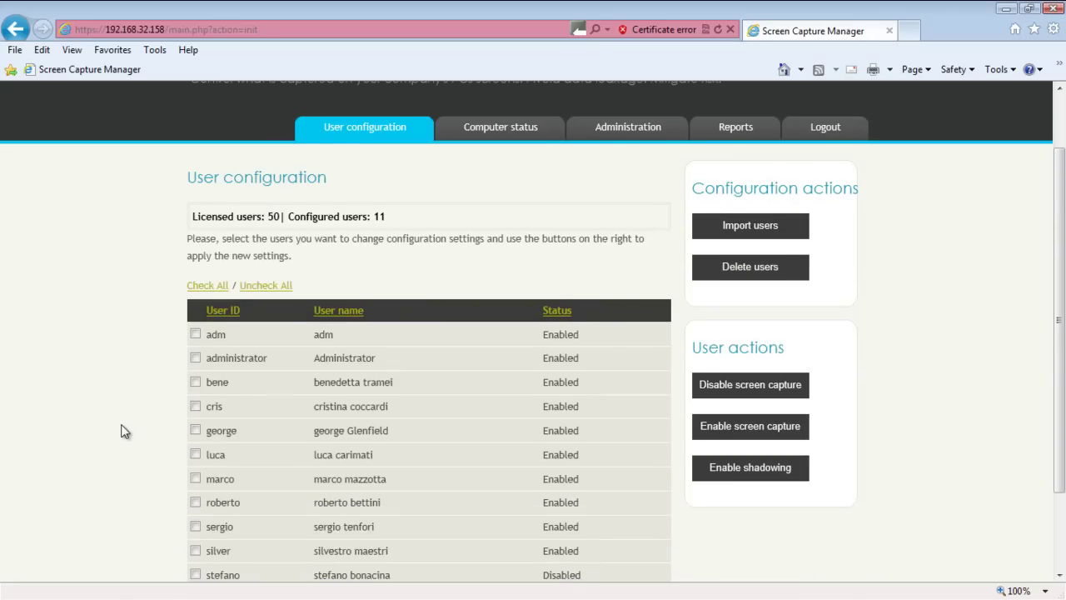
Step: Tick the newly imported IT-group user and set their screen capture to Disabled
scroll(122, 430, down, 1)
triple_click(224, 355)
click(420, 359)
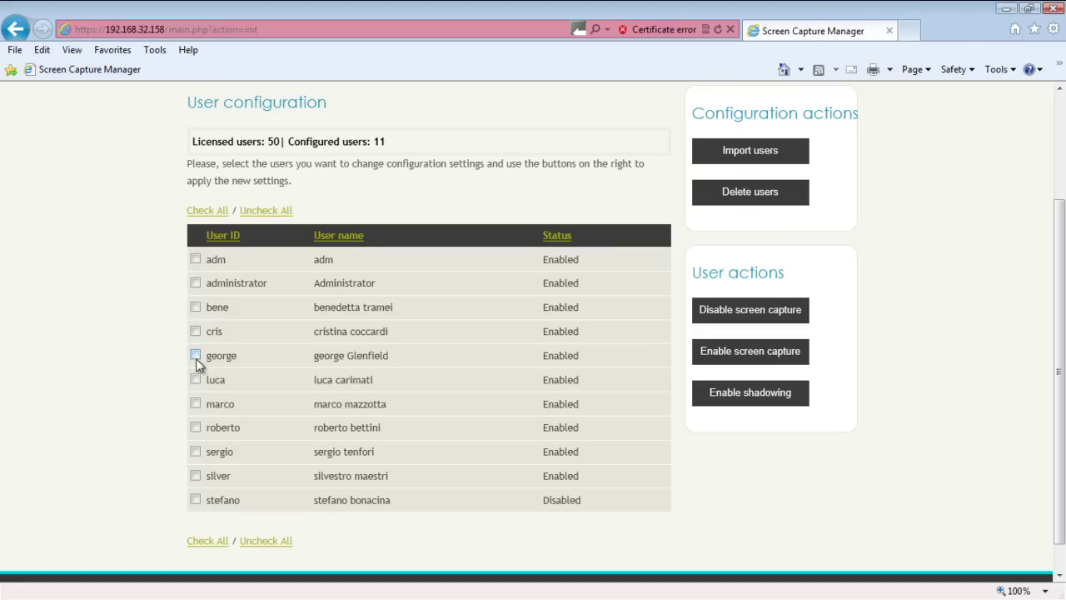
click(747, 310)
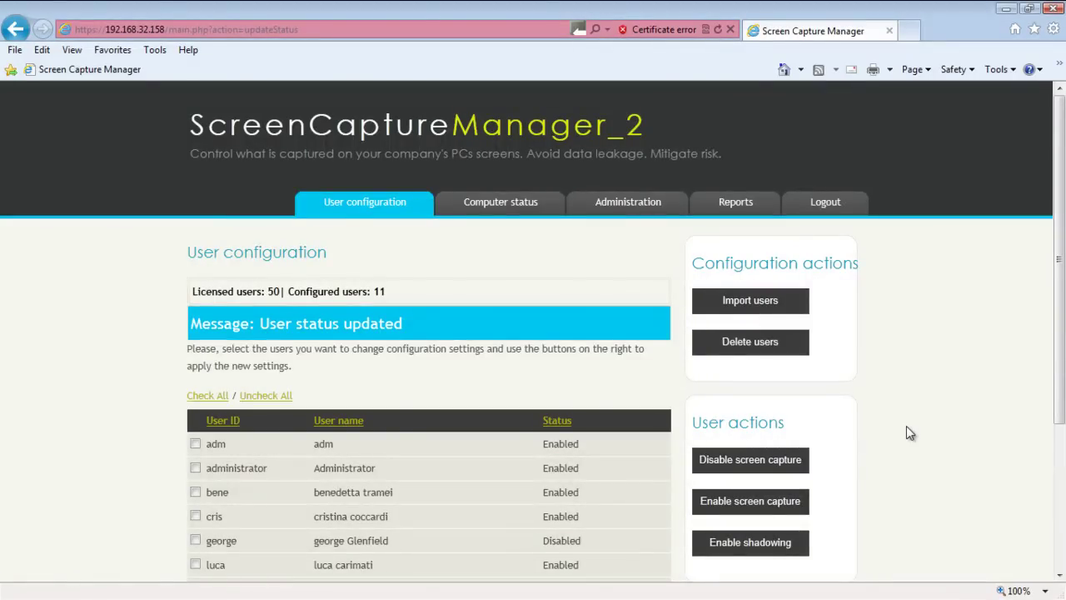
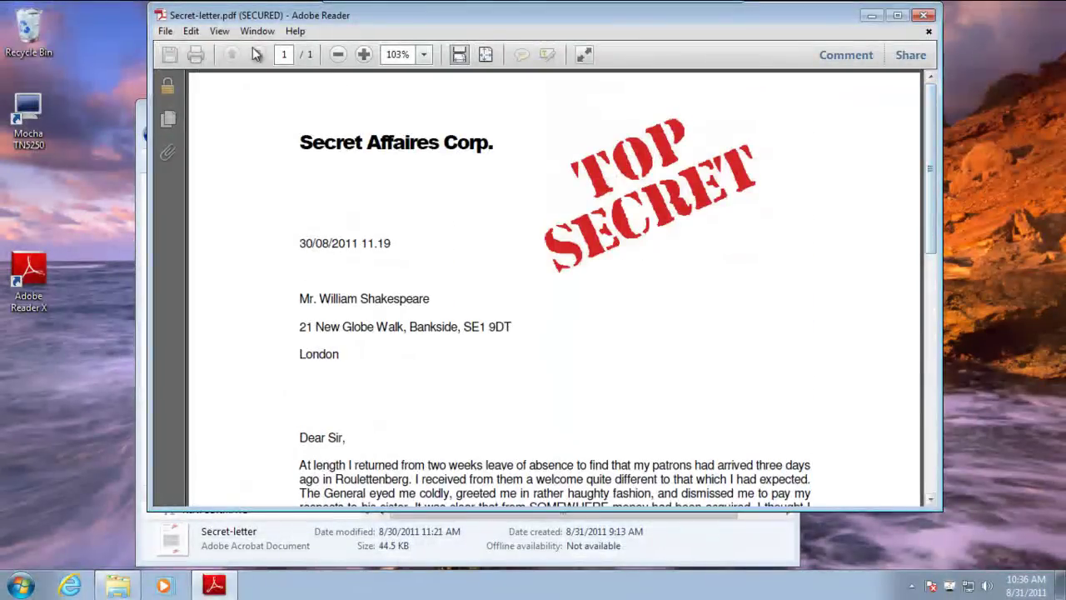
Step: Review the letter's Permission Details: password-protected, with printing, editing and content copying not allowed
click(168, 87)
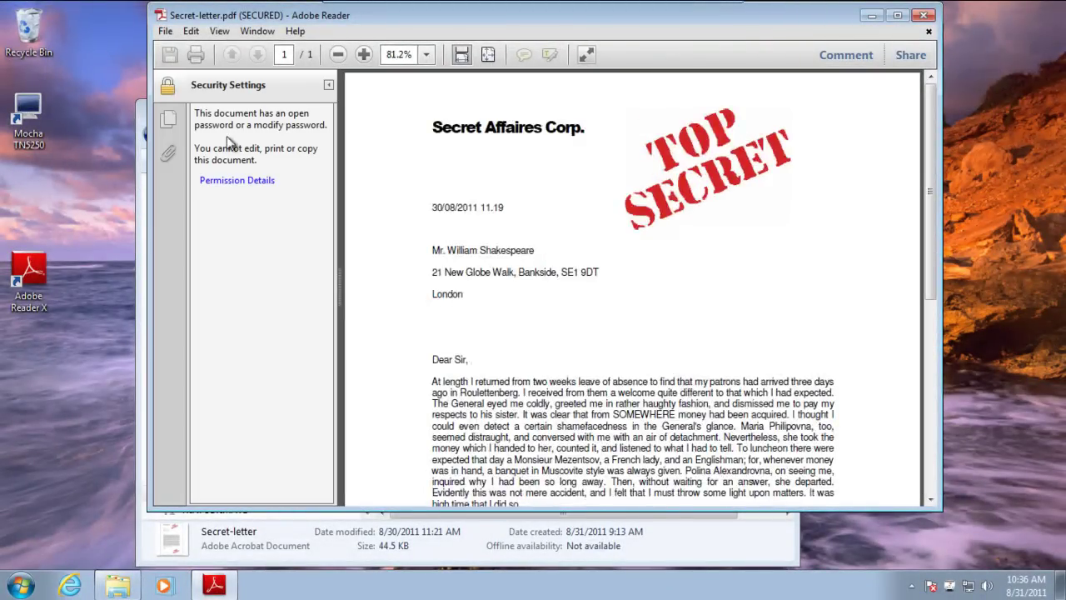
click(239, 180)
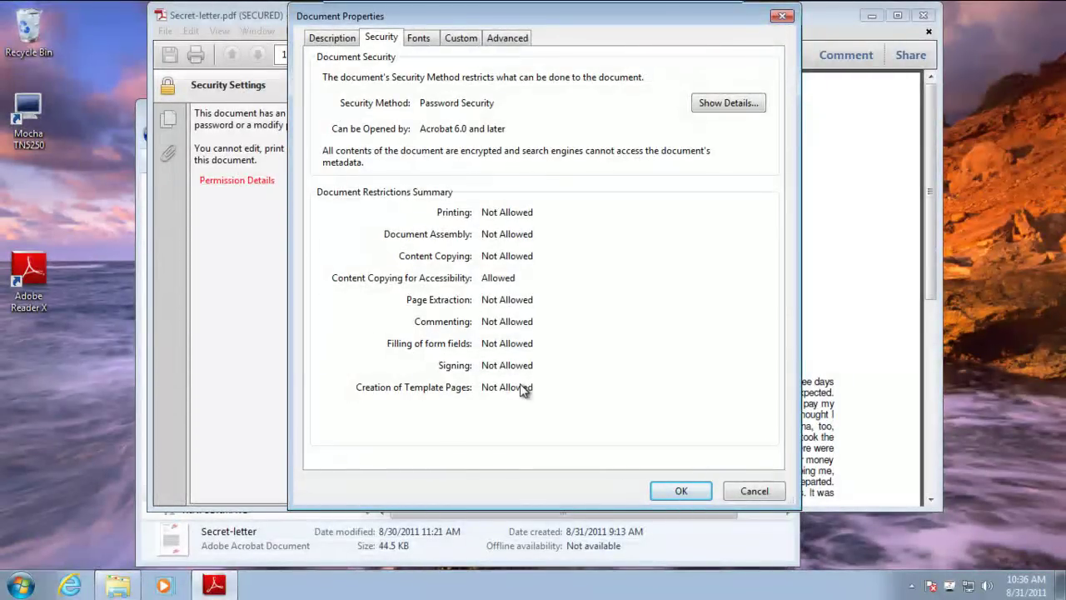
click(687, 493)
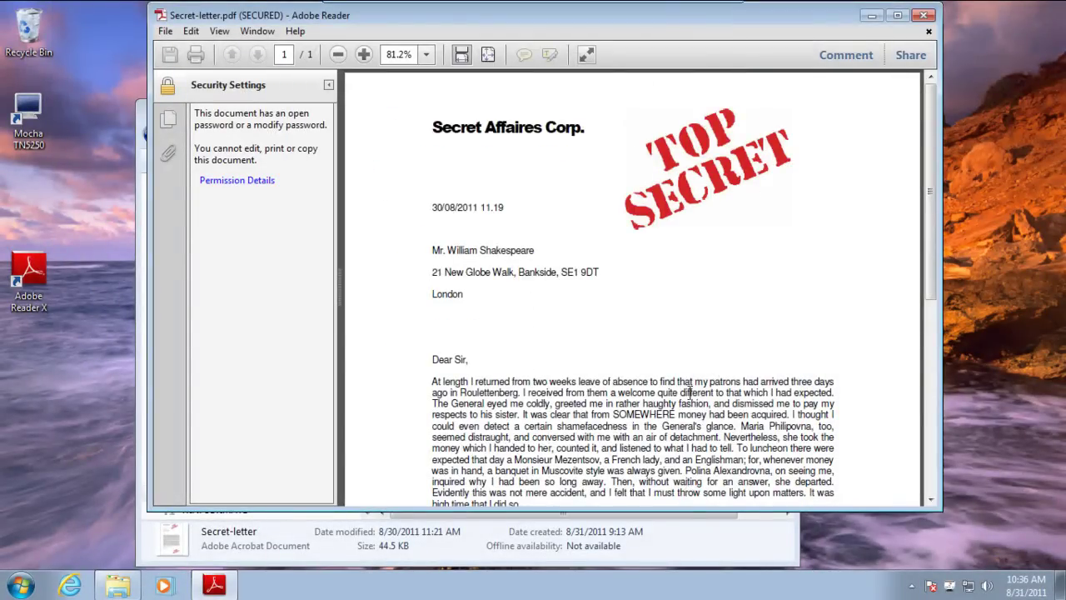
Step: Maximize Adobe Reader and scroll the letter so its full body text is visible
scroll(689, 385, down, 2)
drag(431, 284, 521, 430)
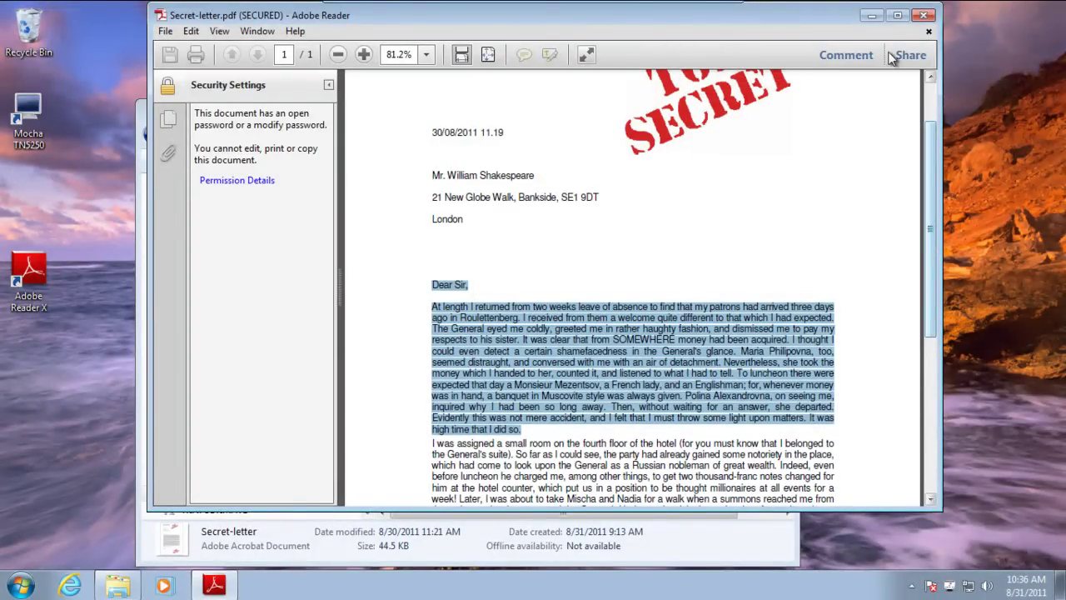
click(897, 16)
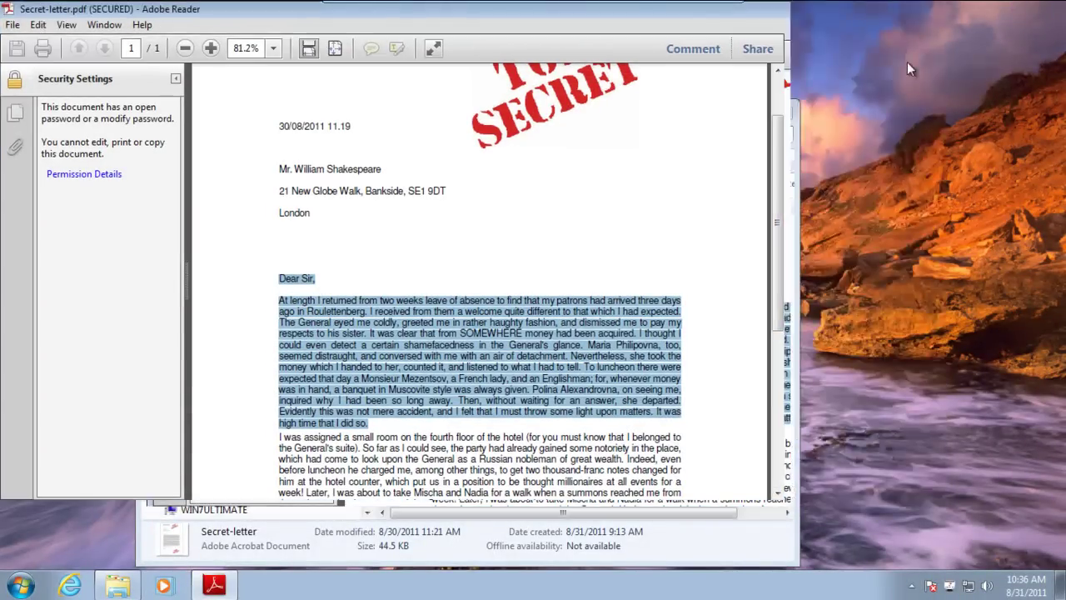
drag(1059, 170, 1059, 286)
click(994, 276)
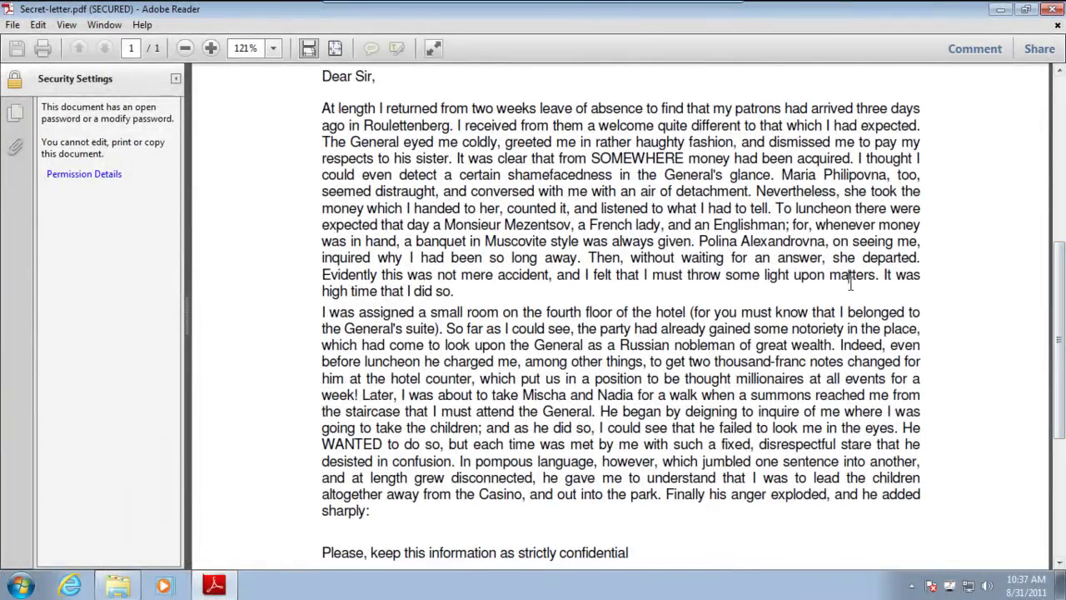
key(Print)
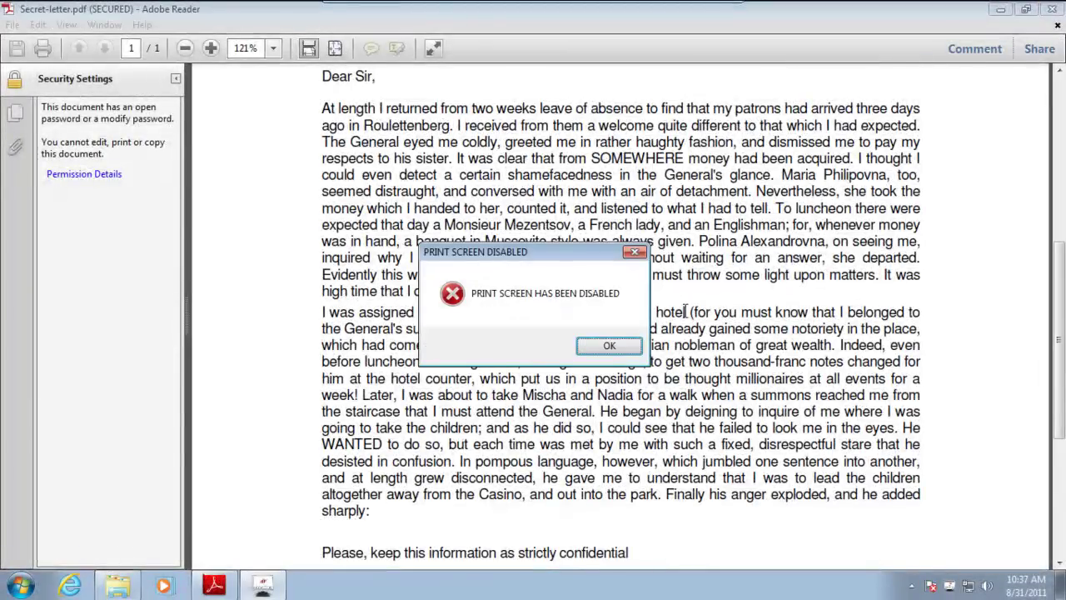
click(609, 346)
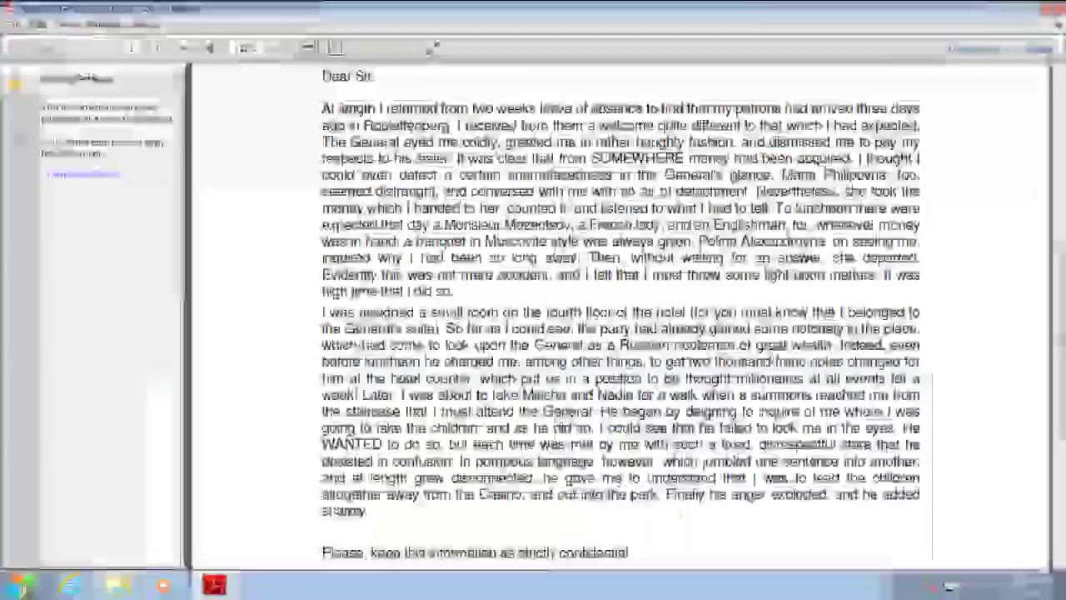
click(22, 588)
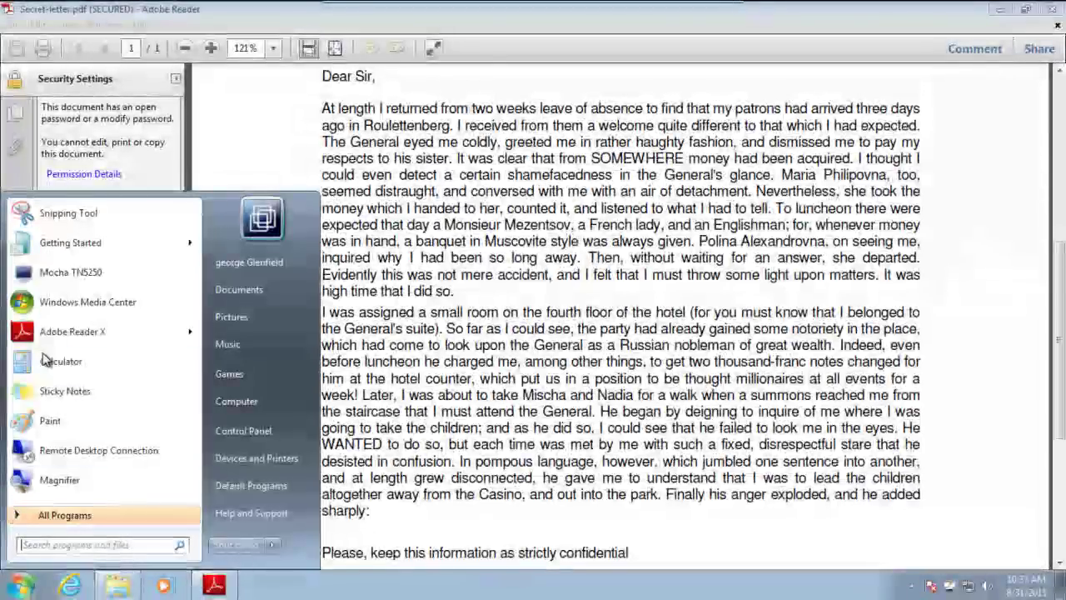
click(68, 213)
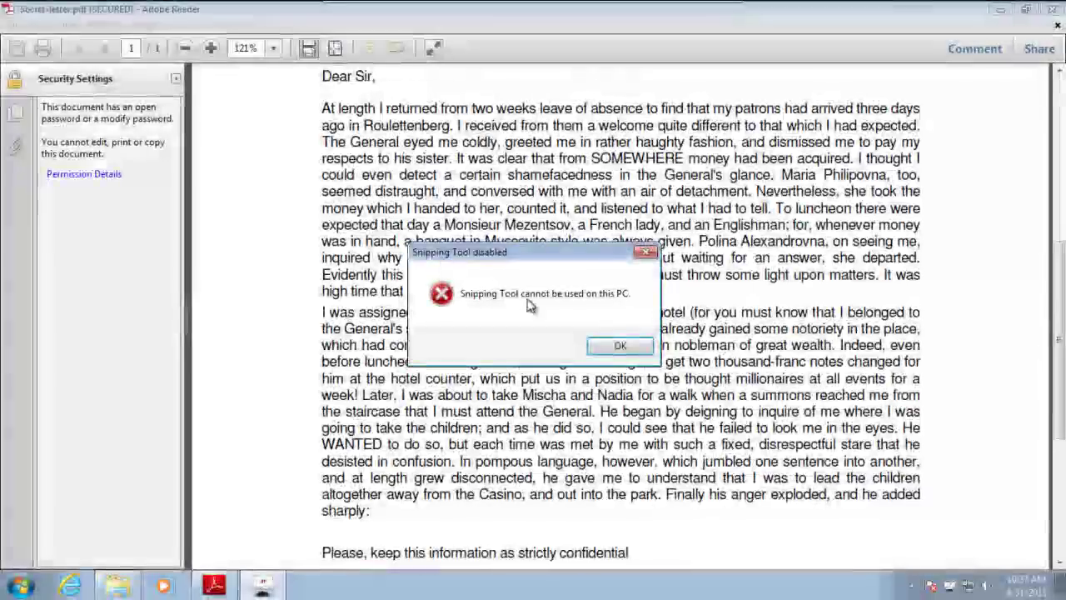
click(620, 346)
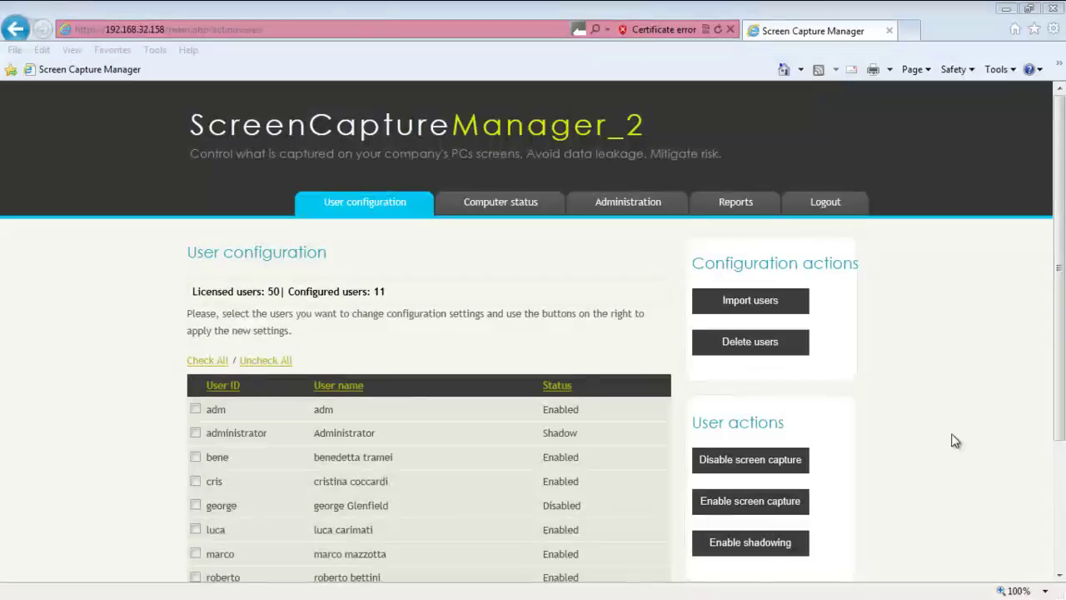
Step: Enable shadowing for the disabled user, then zoom the letter out from 142% to 125%
click(195, 505)
click(749, 545)
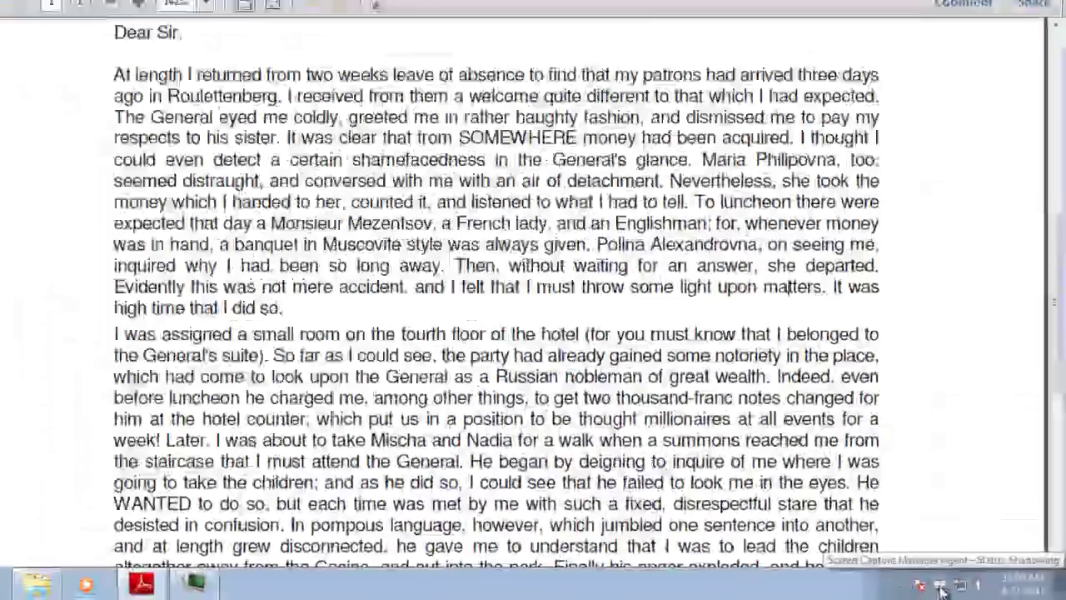
mouse_move(951, 586)
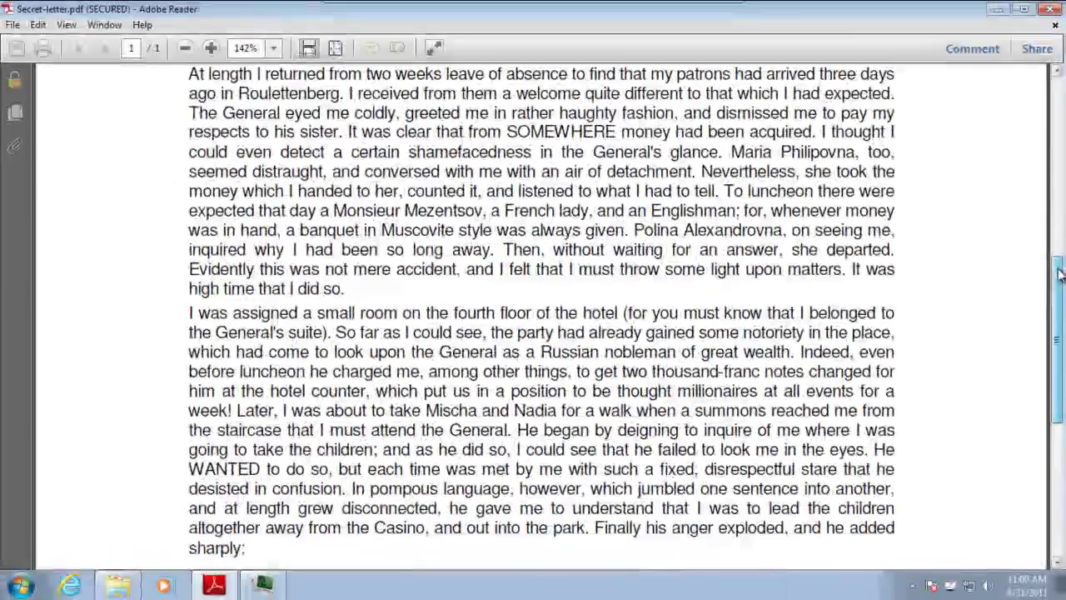
click(185, 48)
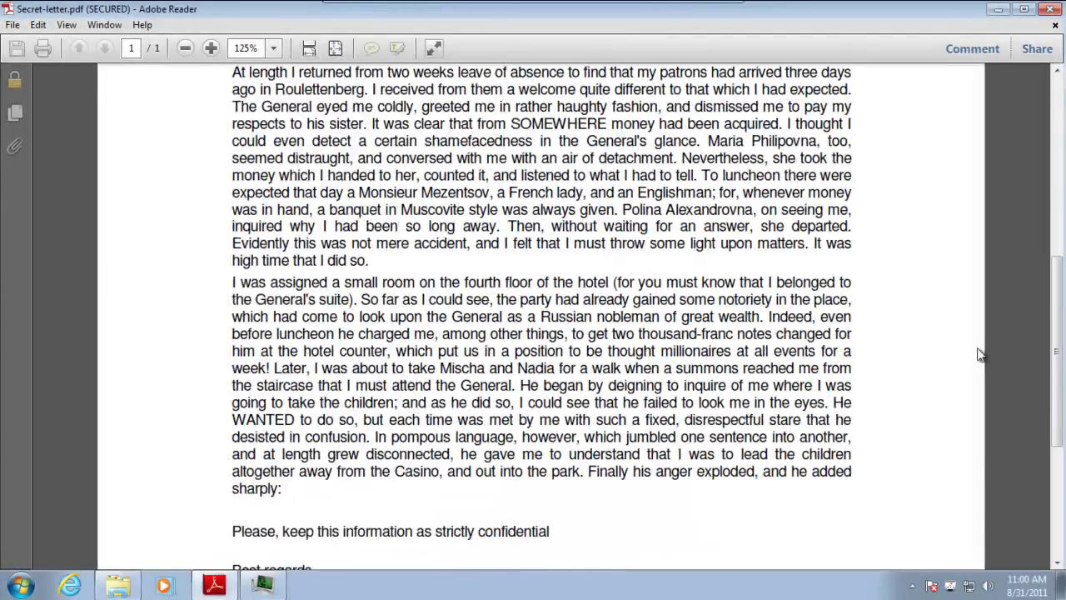
drag(1056, 354, 1057, 341)
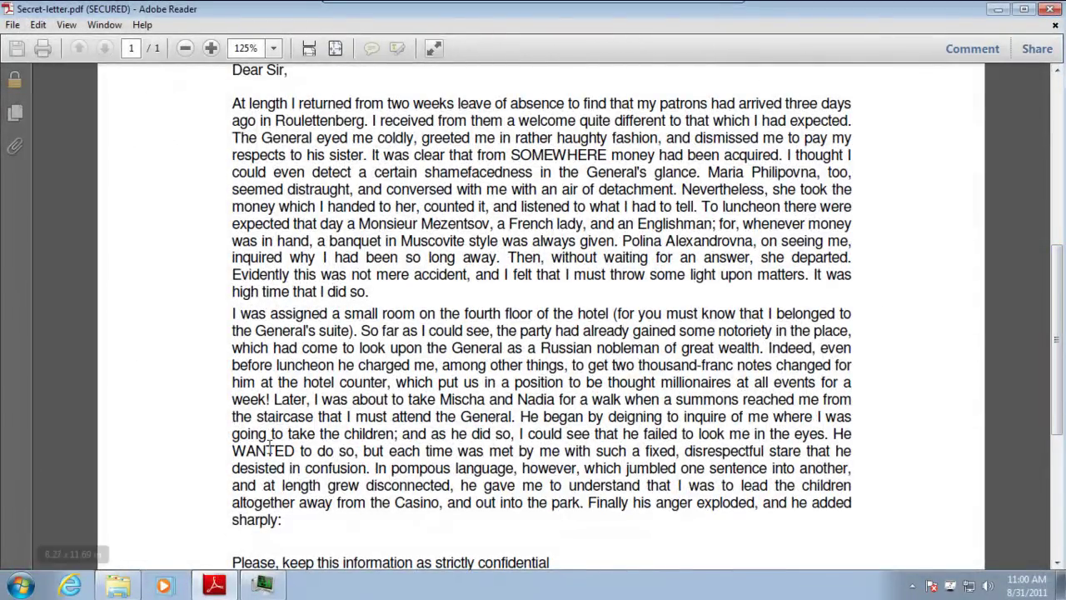
click(38, 588)
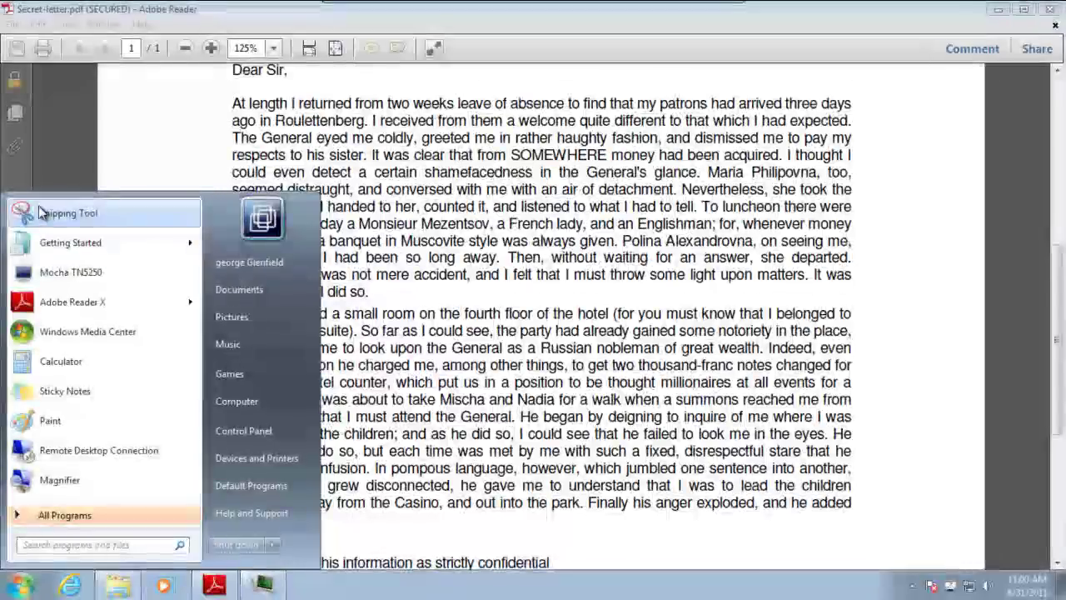
Step: Snip the Adobe Reader letter window and save it as PNG 'secret' in secret-stuff
click(41, 211)
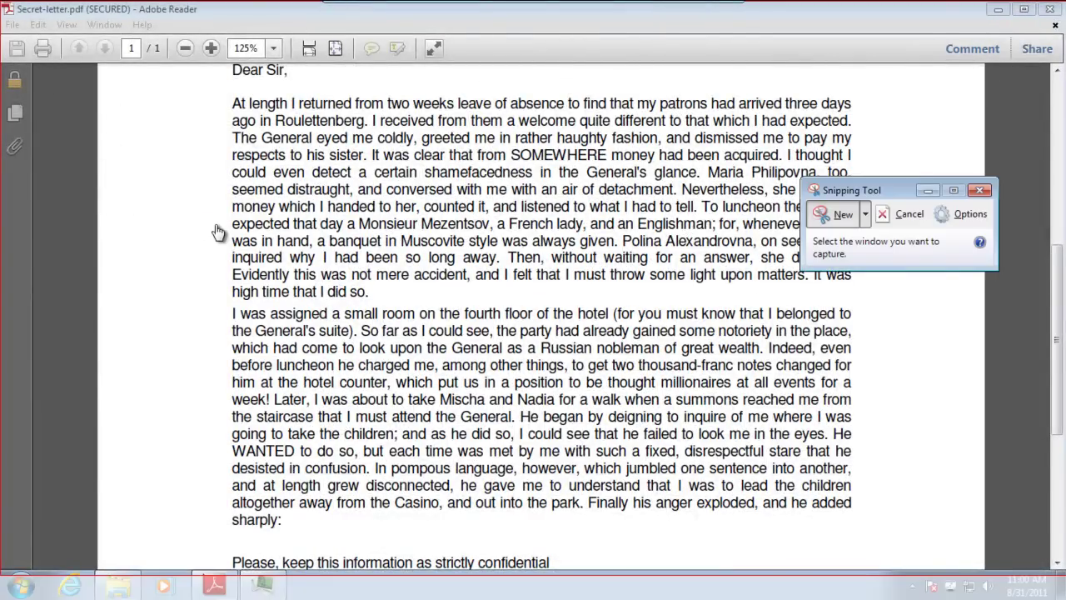
click(476, 151)
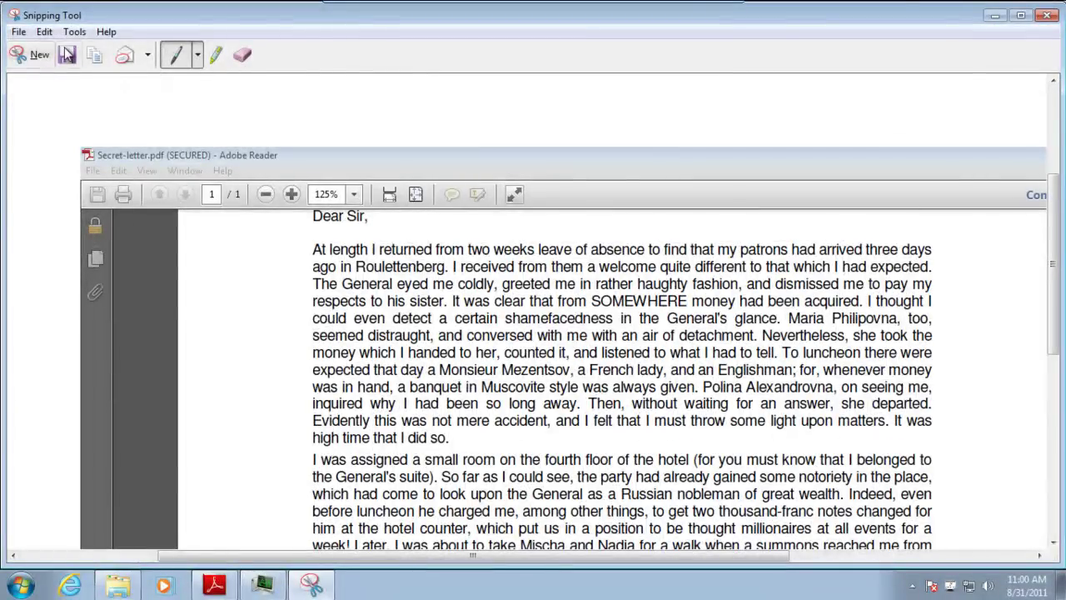
click(67, 55)
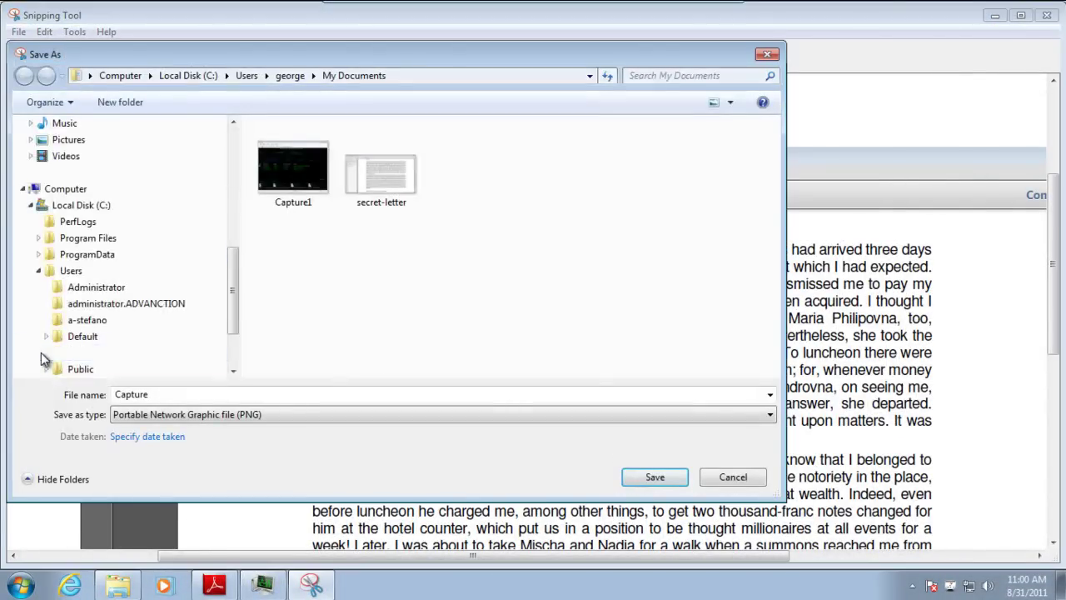
scroll(129, 329, down, 3)
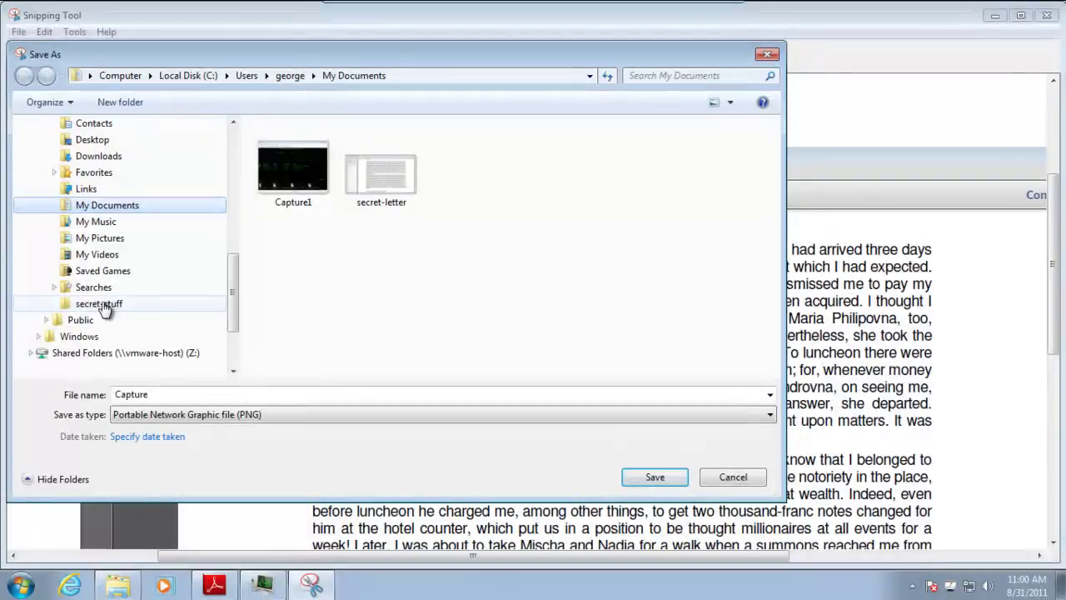
click(102, 305)
double_click(215, 391)
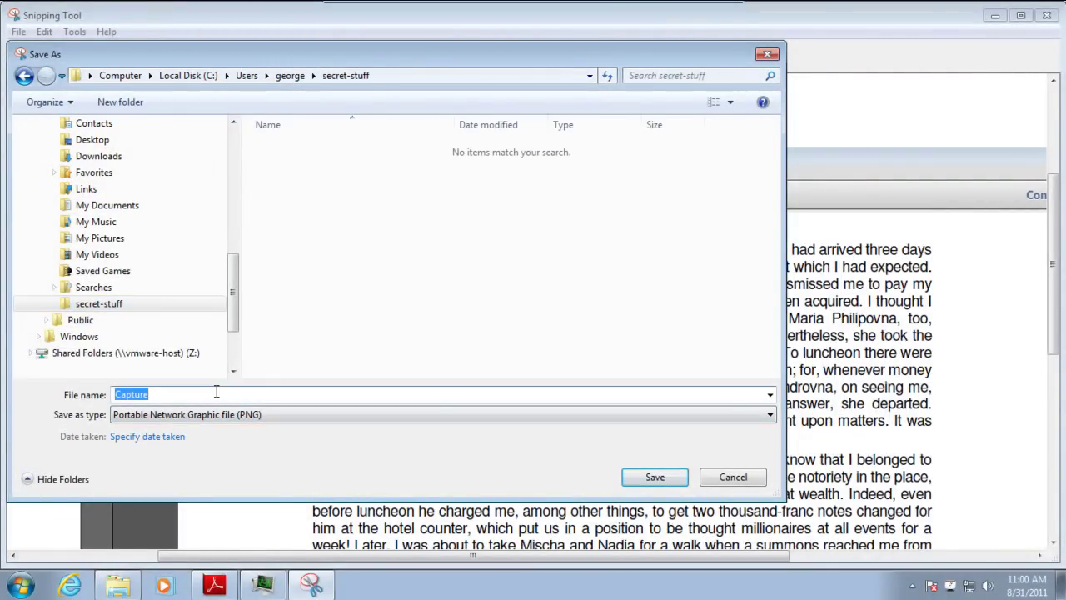
text(s)
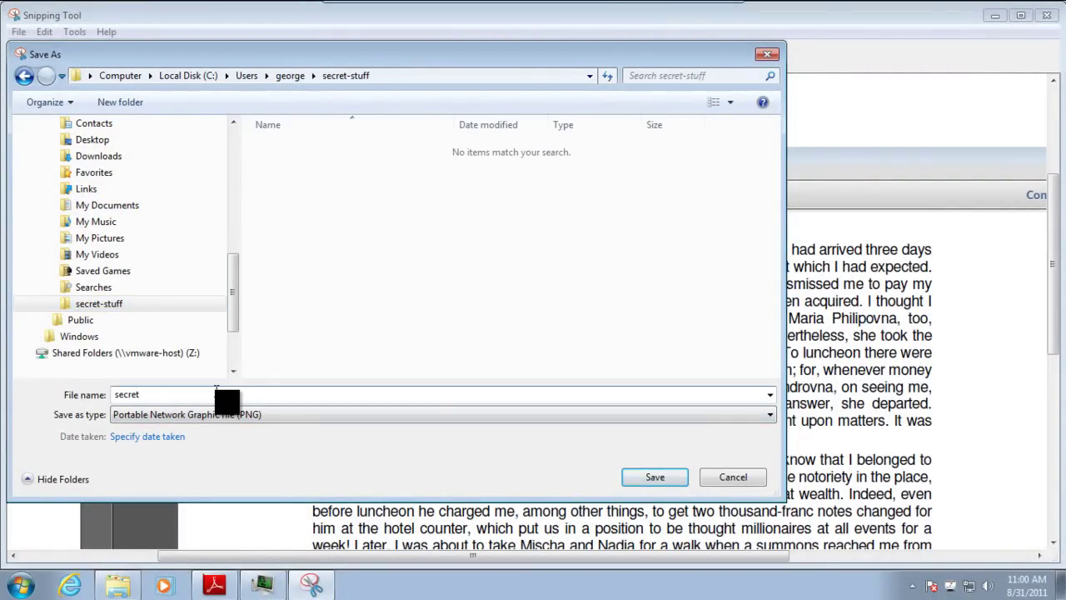
text(ecret)
click(655, 476)
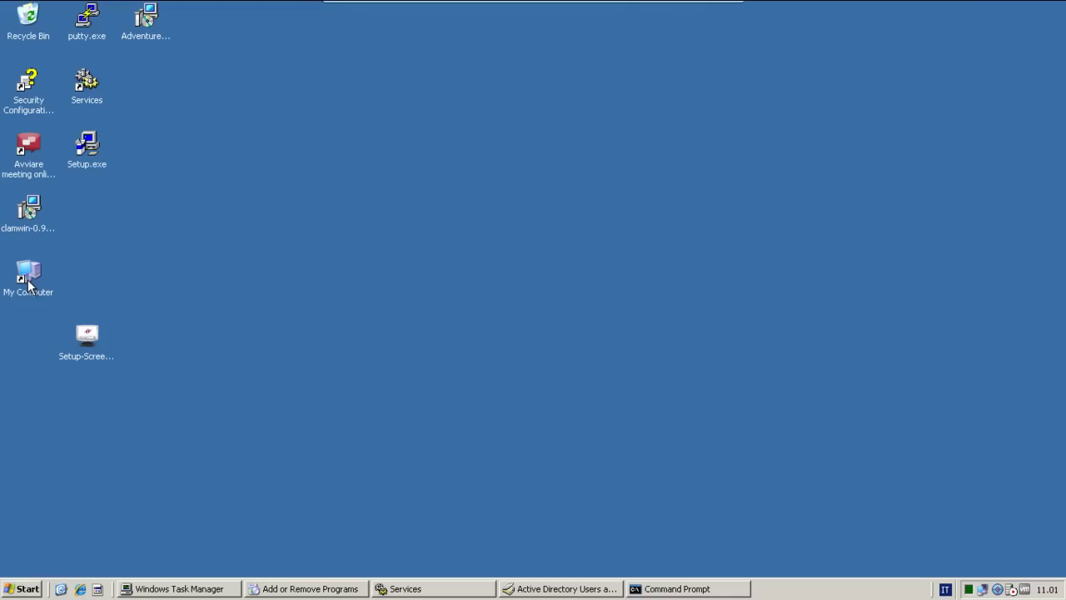
Step: Browse to the user's WIN7ULTIMATE folder under C:\SHARE\SCM and open the newest JPG capture
double_click(28, 279)
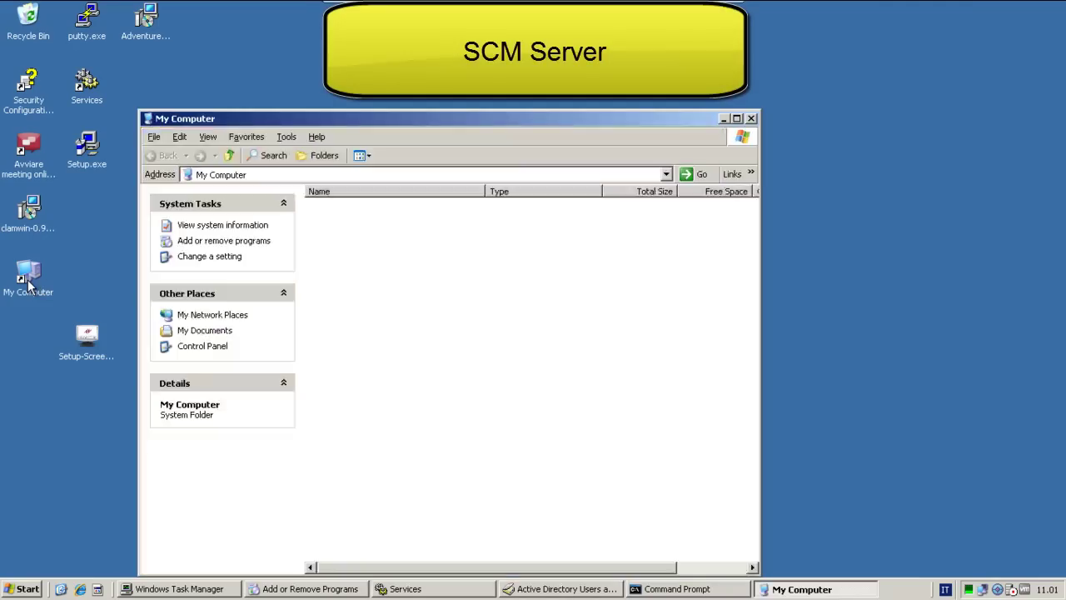
click(321, 155)
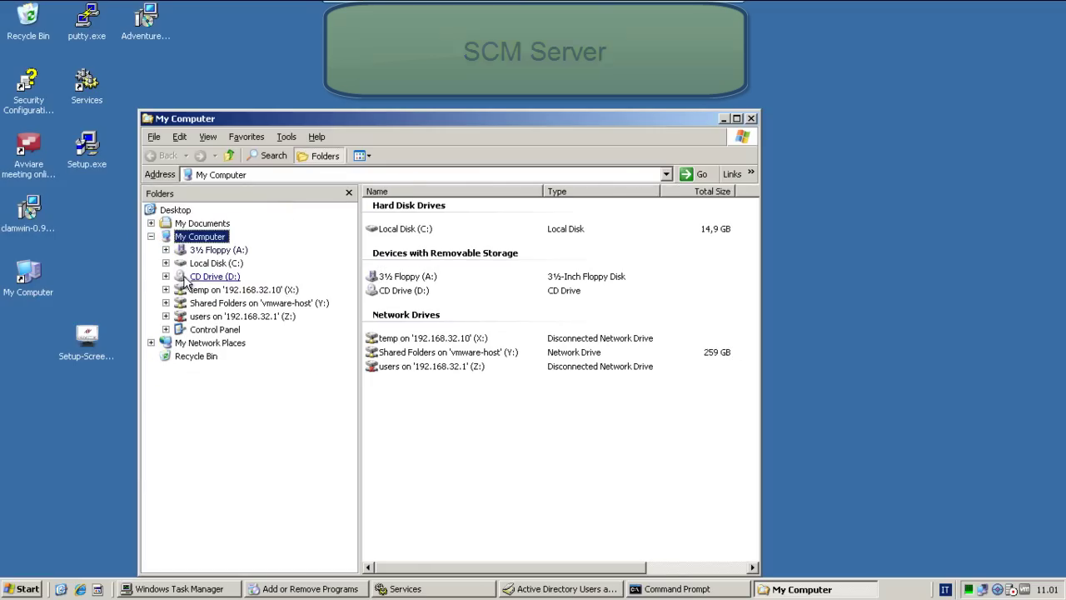
click(165, 263)
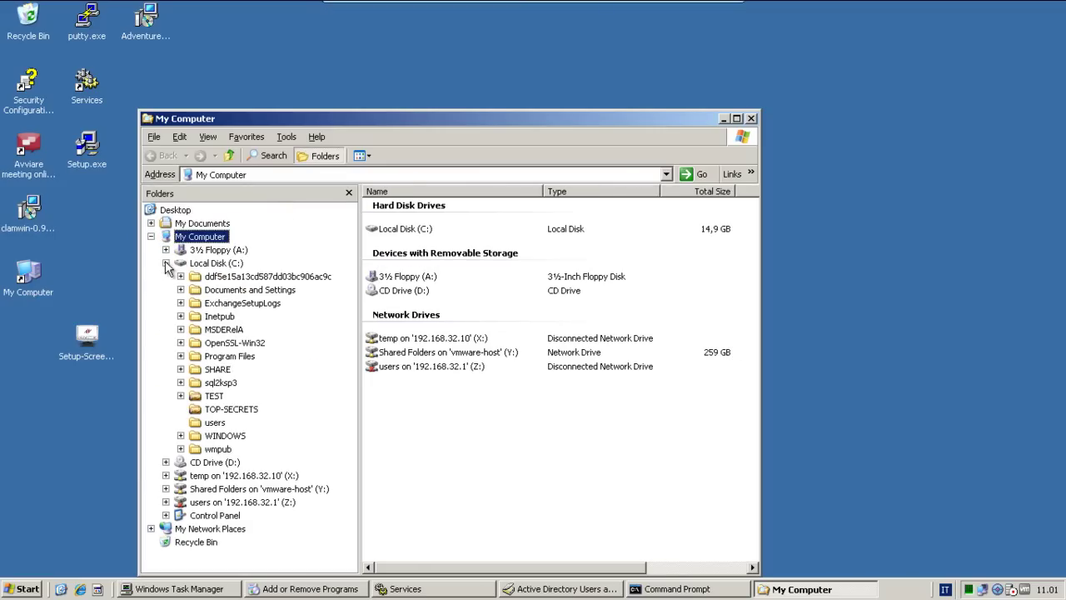
click(181, 369)
click(195, 436)
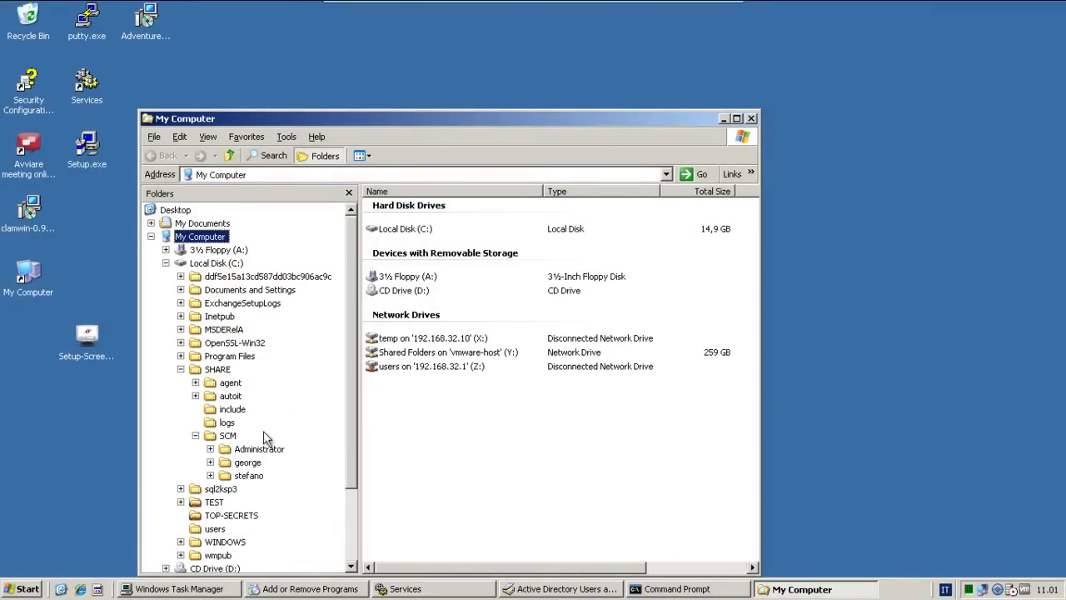
click(211, 462)
click(279, 476)
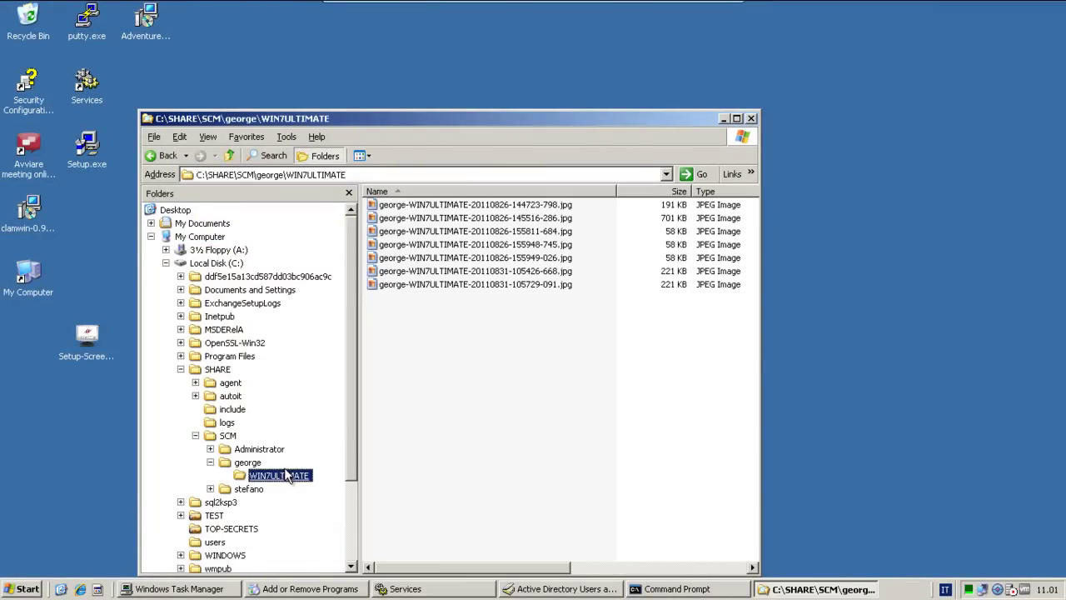
double_click(492, 285)
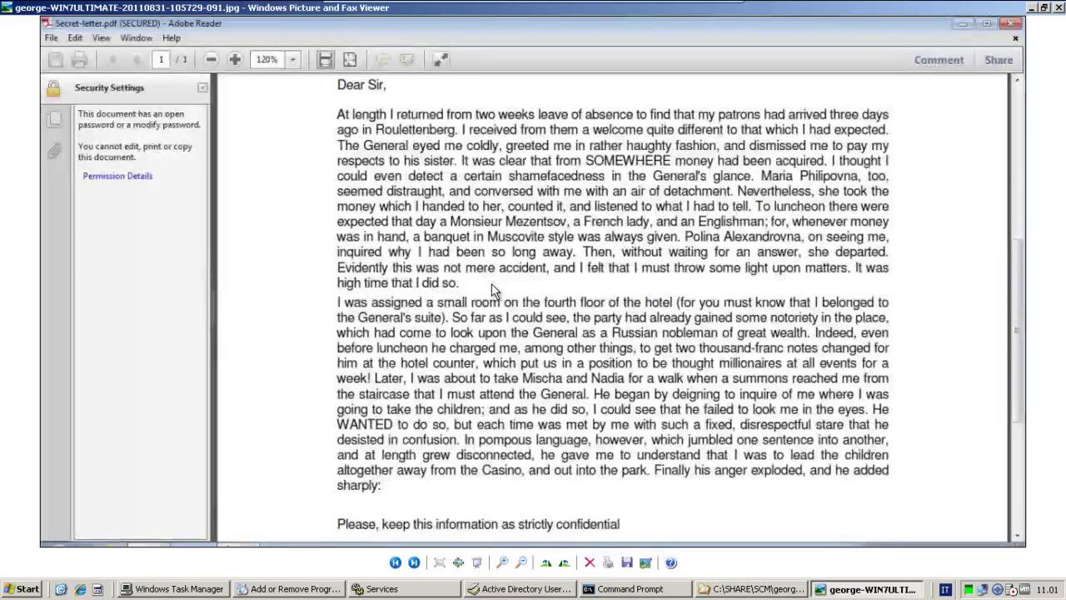